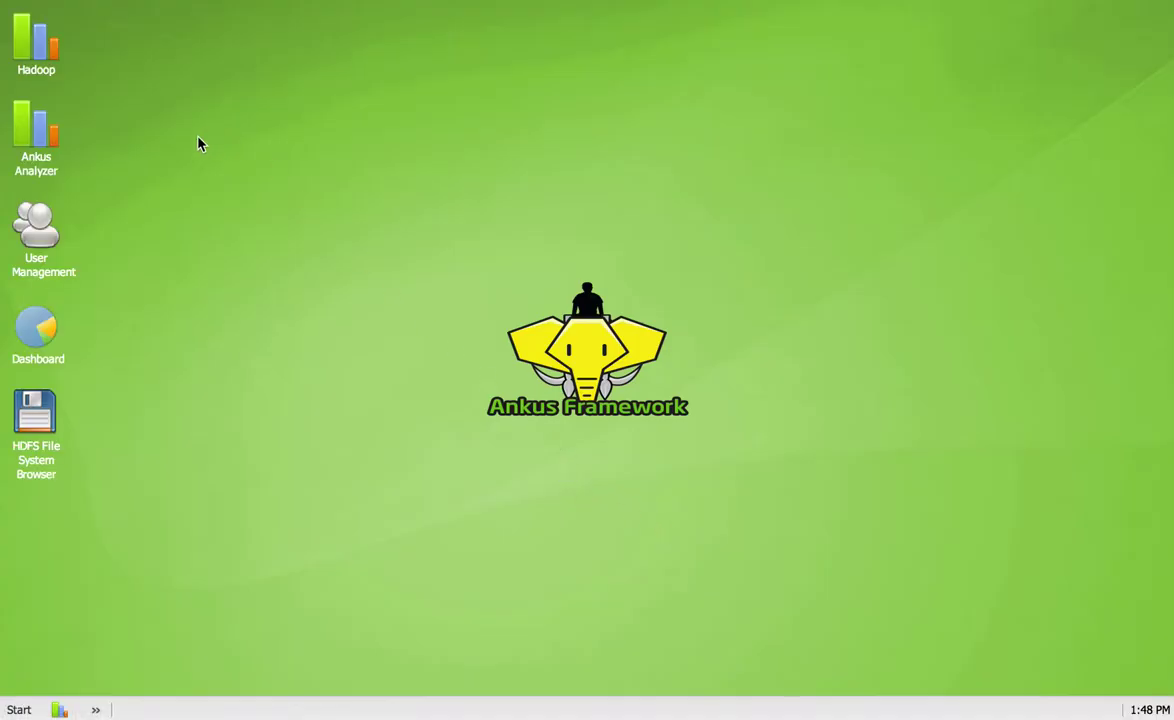
# - In User Management, filter to the disabled user, set its Enabled cell to true, and save
pyautogui.click(30, 252)
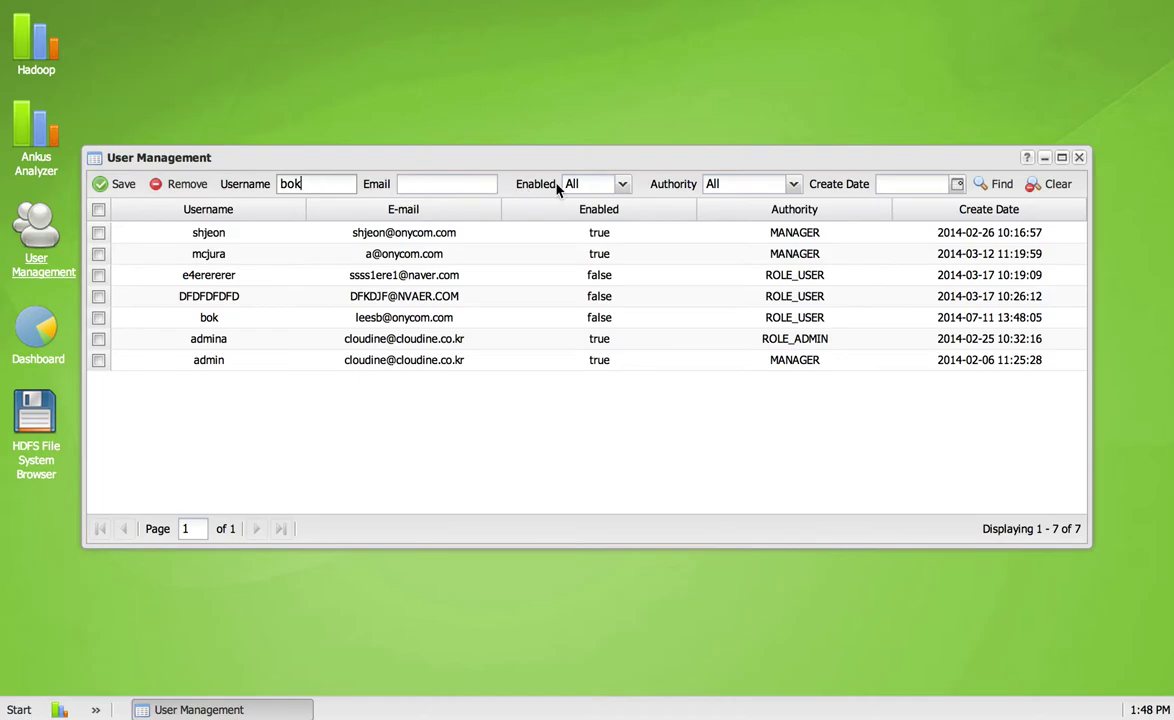
pyautogui.click(996, 185)
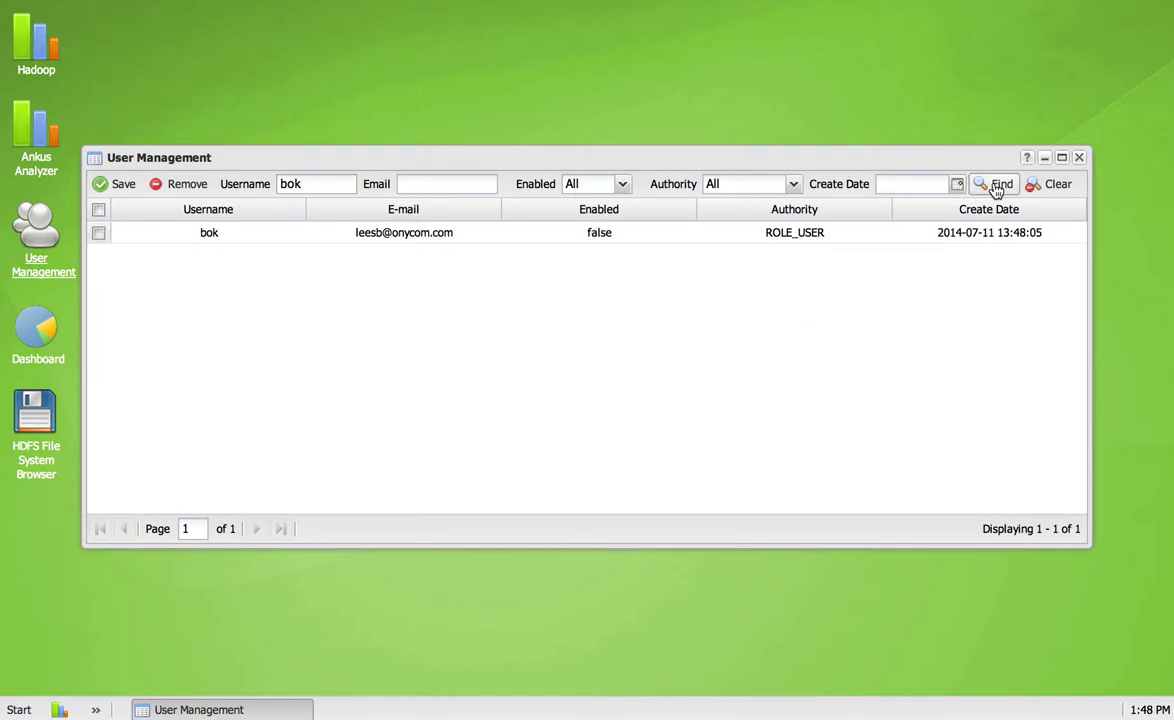
pyautogui.click(610, 245)
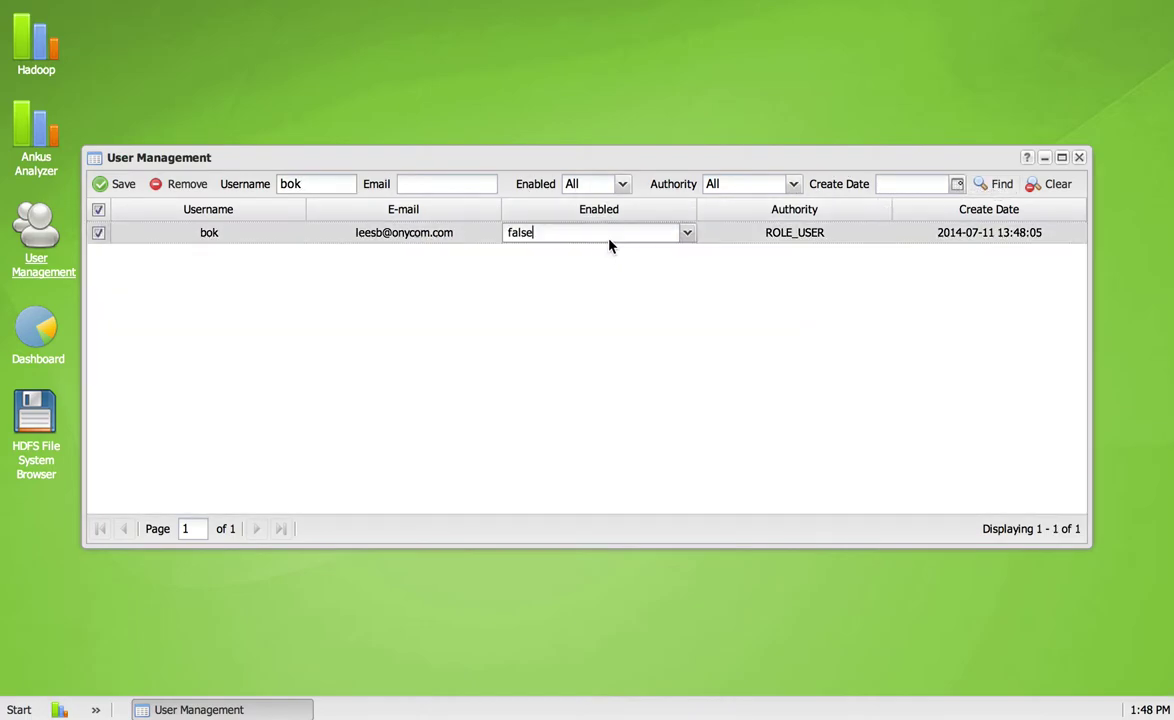
pyautogui.click(689, 240)
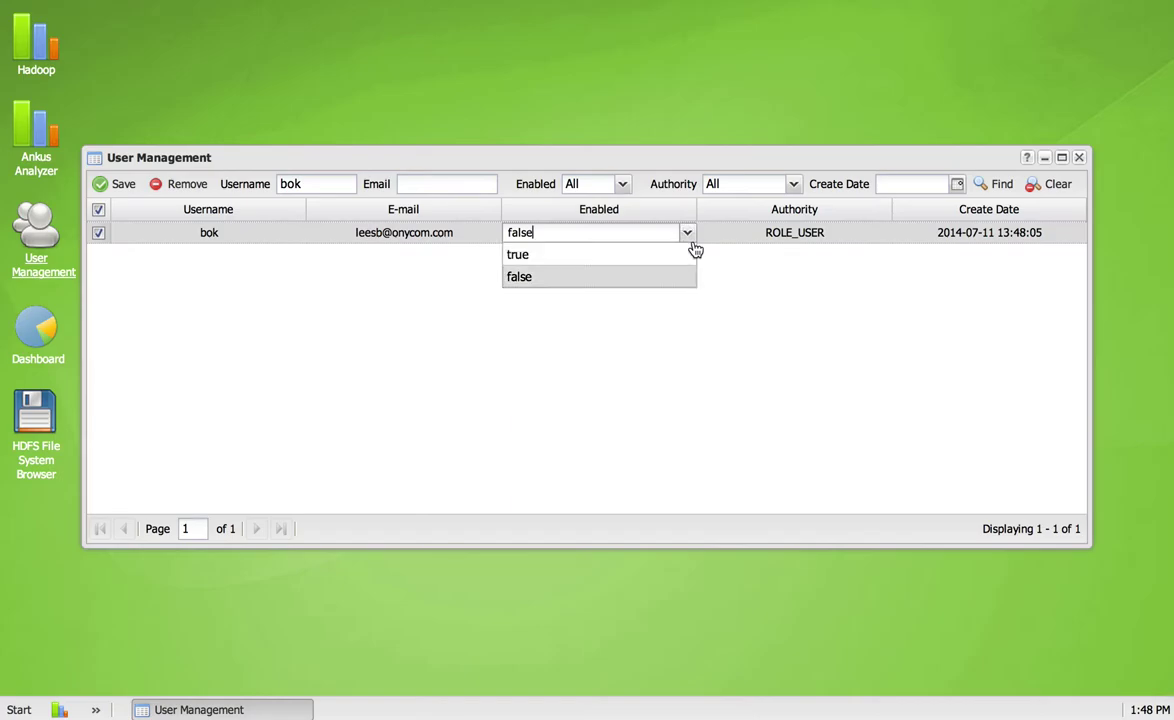
pyautogui.click(518, 259)
pyautogui.click(119, 185)
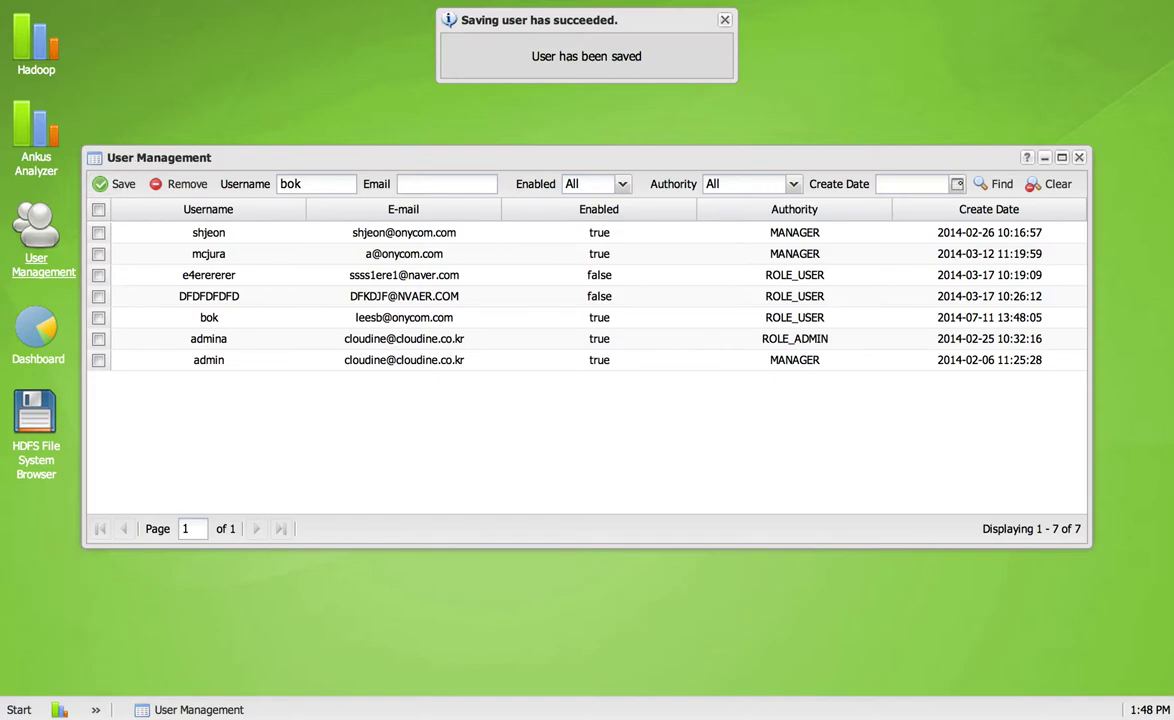
# - Sign in at localhost:8080 with the newly enabled account's username and password
pyautogui.write('localhost:8080')
pyautogui.press('Return')
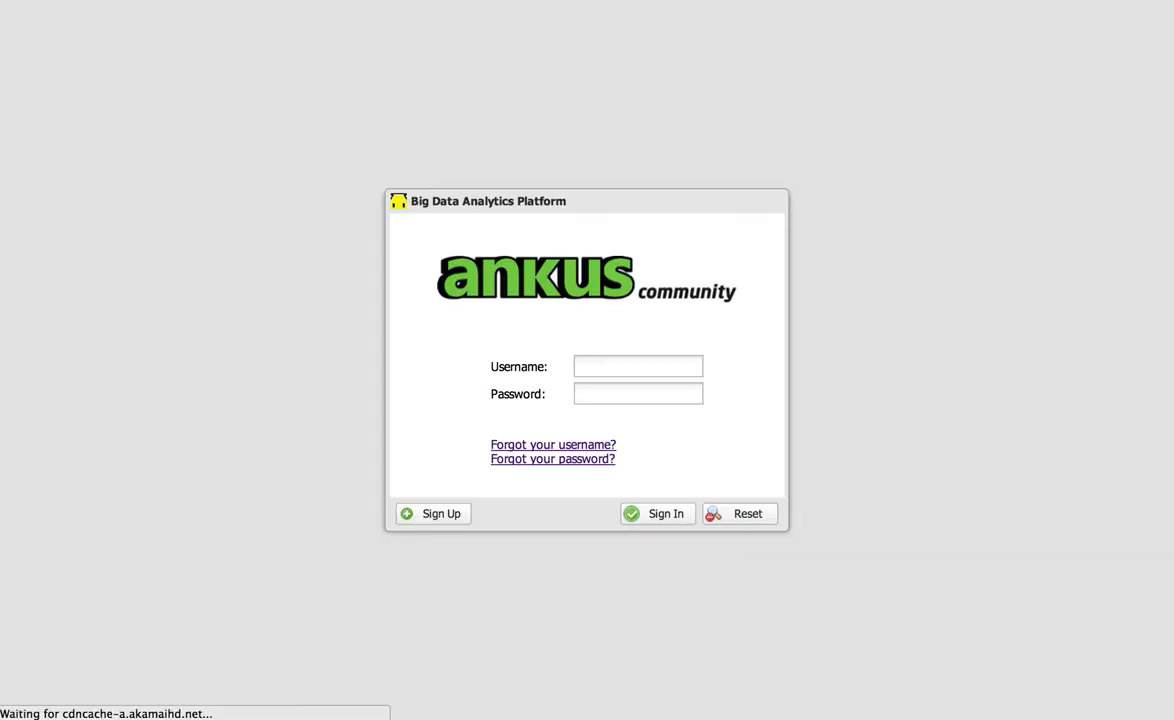
pyautogui.click(642, 371)
pyautogui.write('bok')
pyautogui.press('Tab')
pyautogui.write('b')
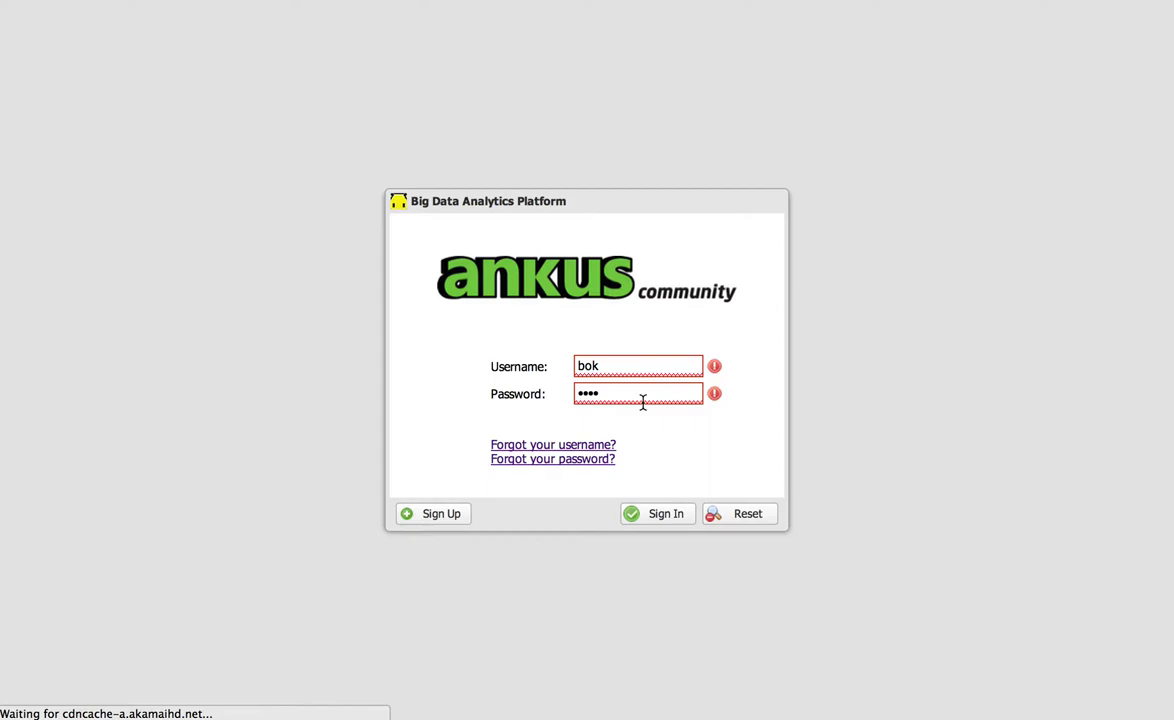
pyautogui.click(658, 515)
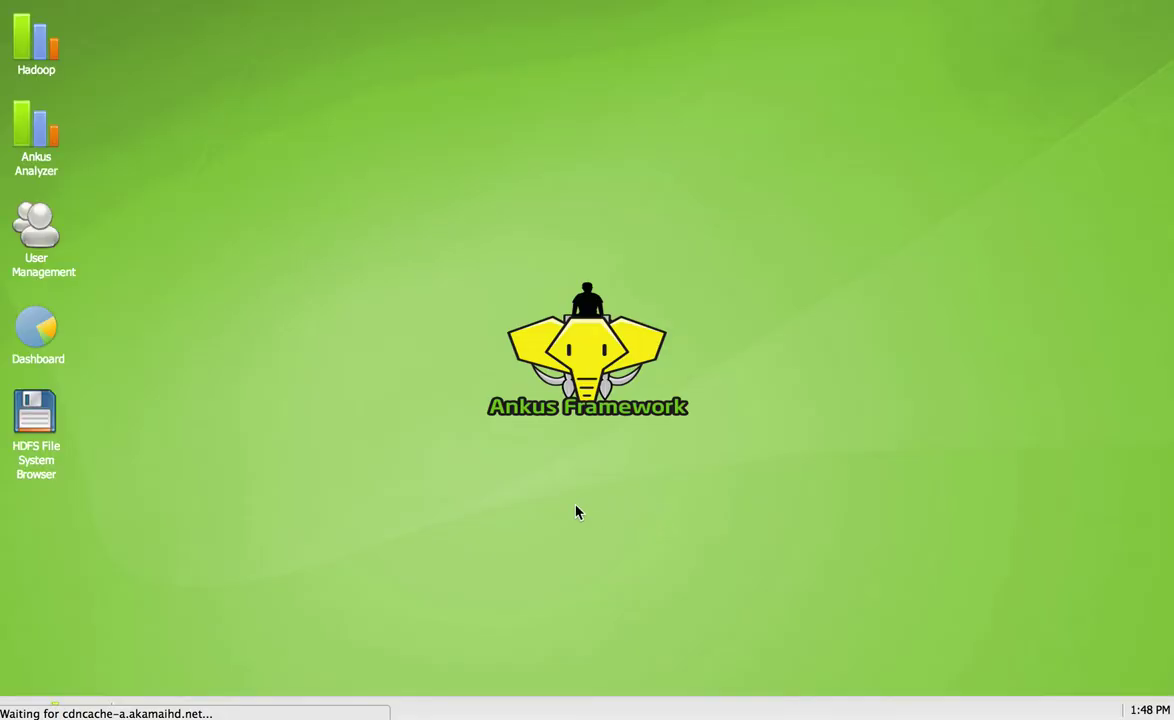
# - Download the iris file from the input folder on Local Server, then close the HDFS browser
pyautogui.click(56, 488)
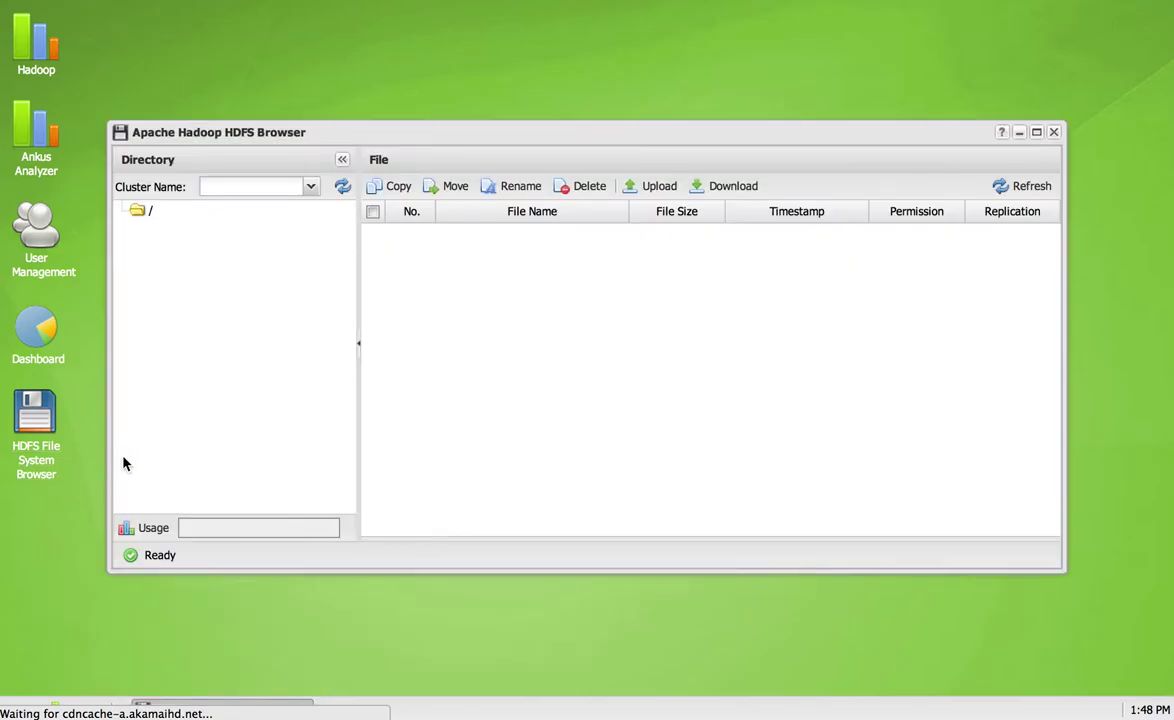
pyautogui.click(310, 186)
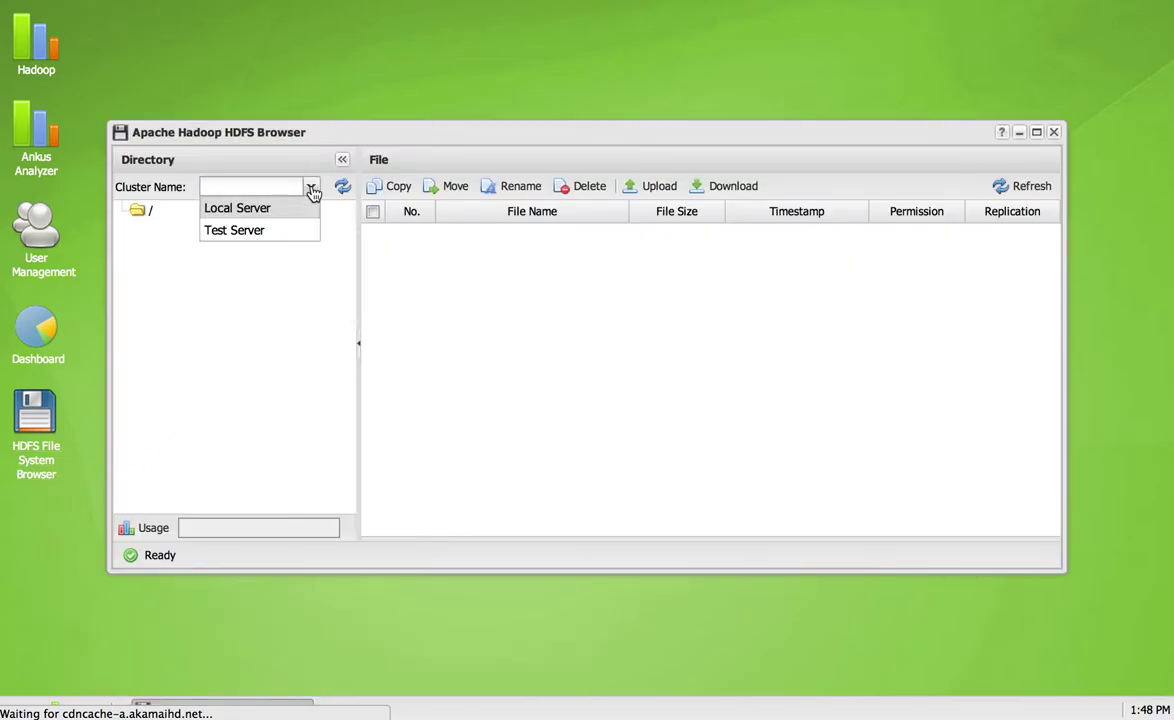
pyautogui.click(245, 208)
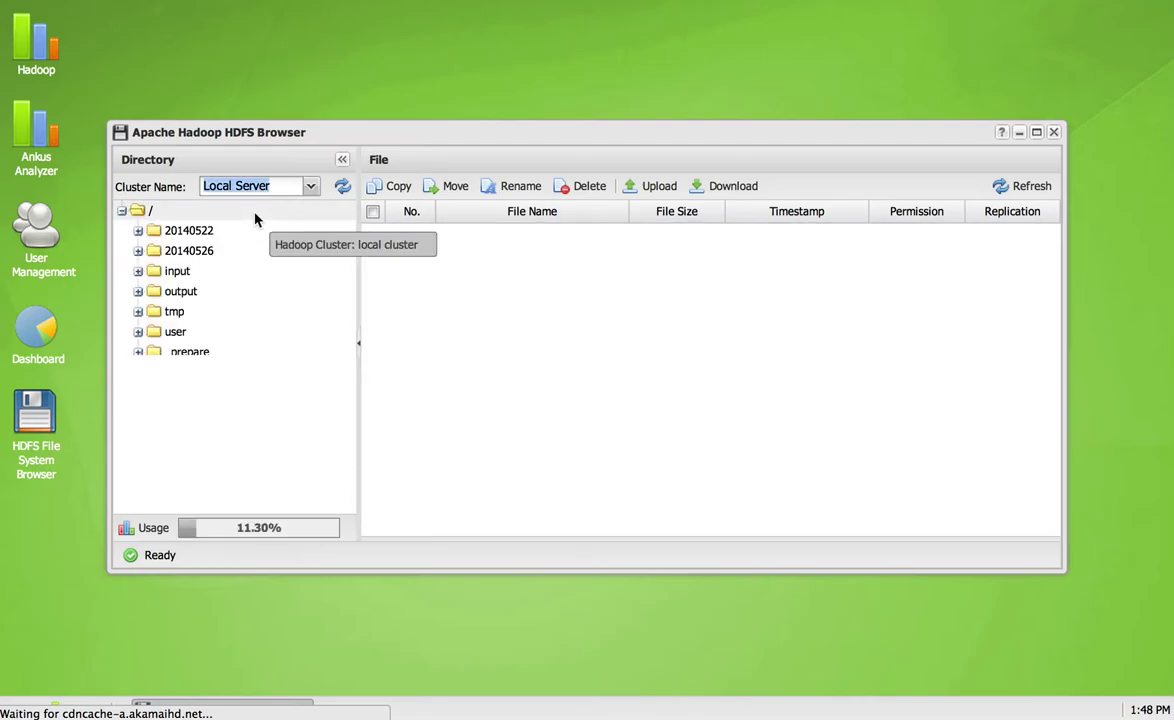
pyautogui.click(146, 272)
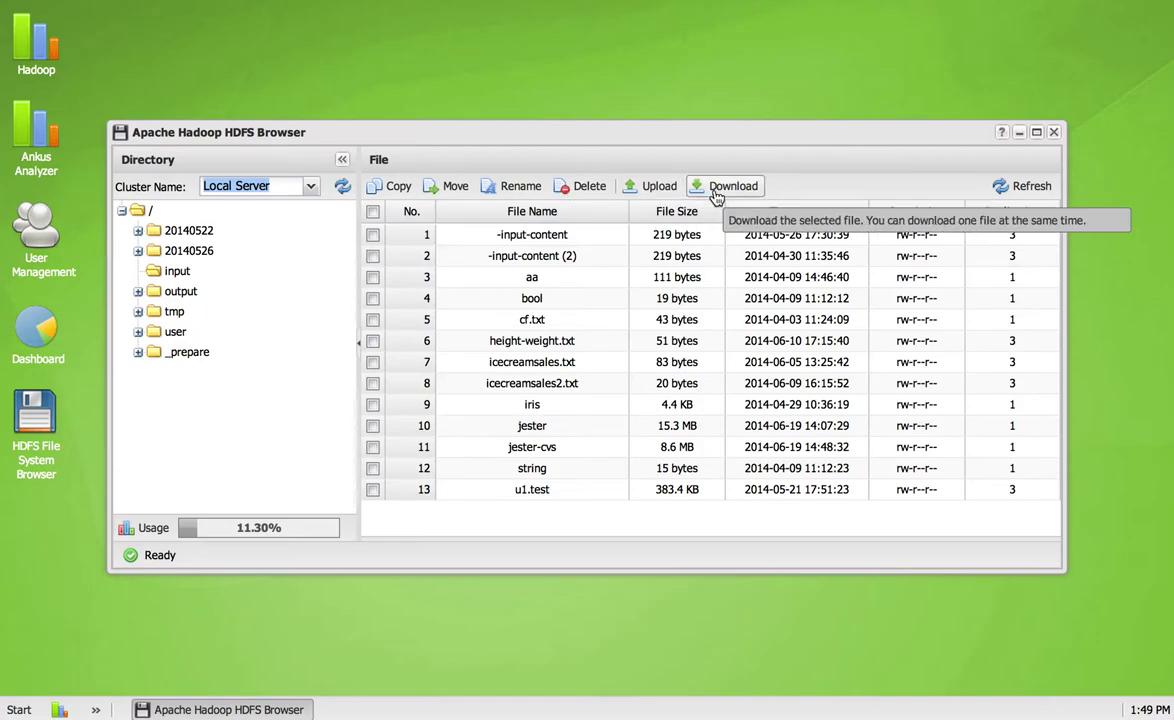
pyautogui.click(375, 405)
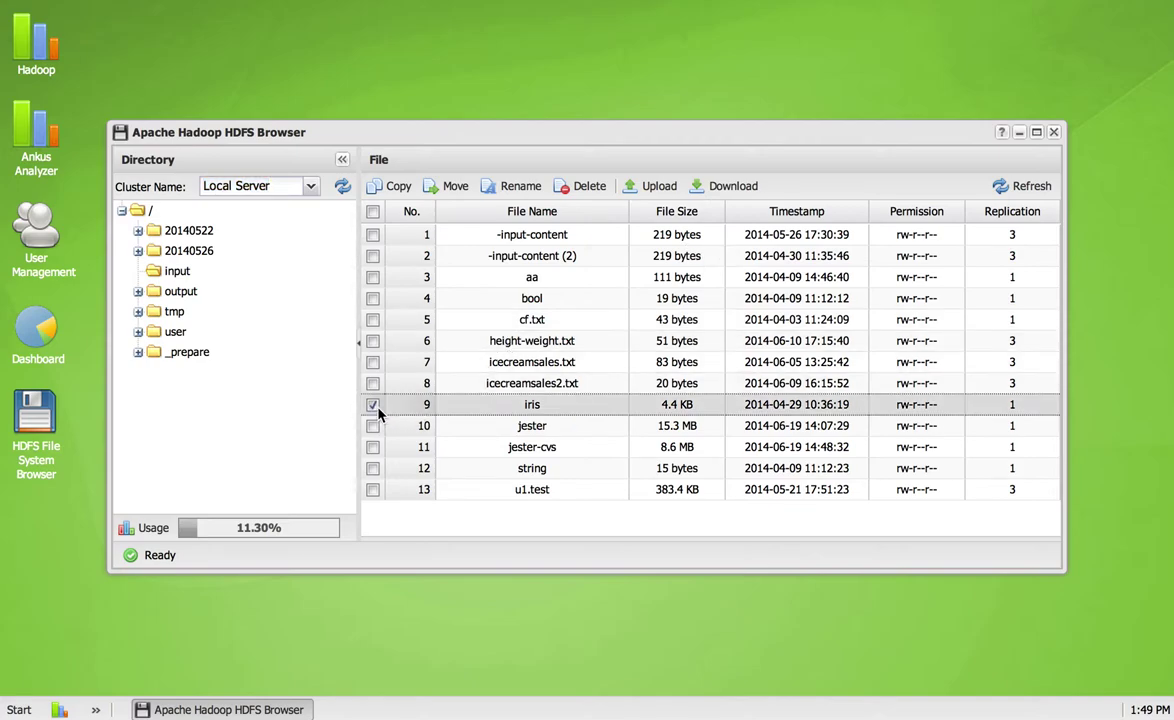
pyautogui.click(726, 189)
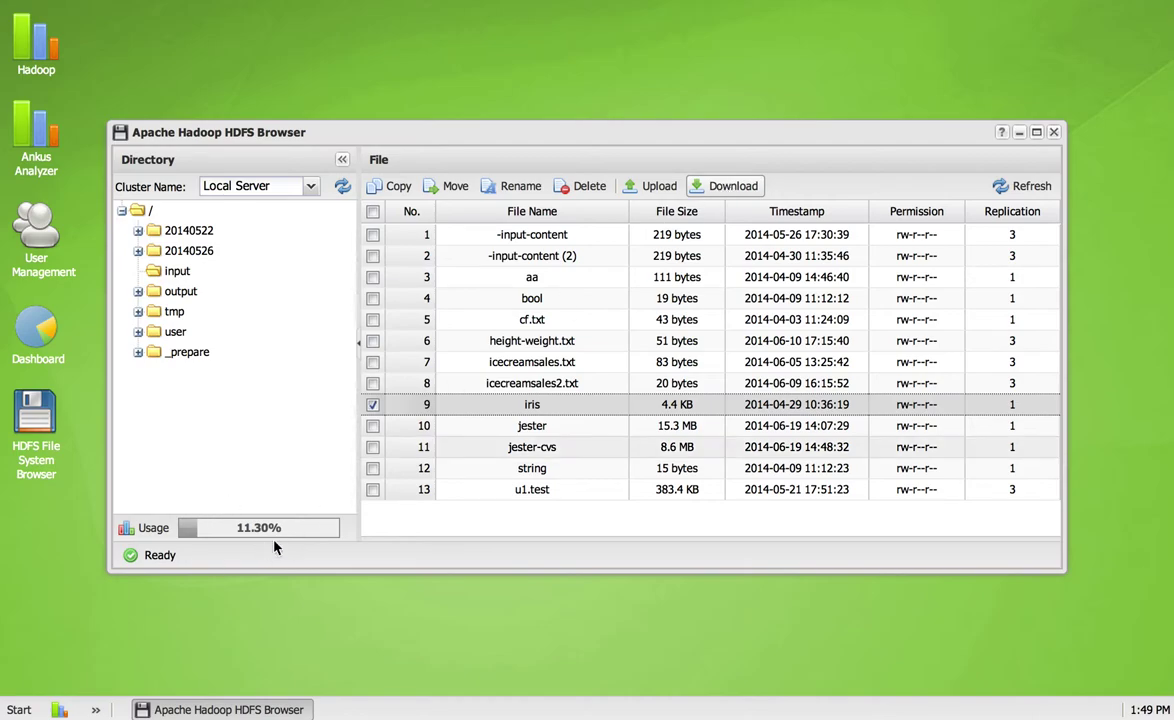
pyautogui.click(1053, 132)
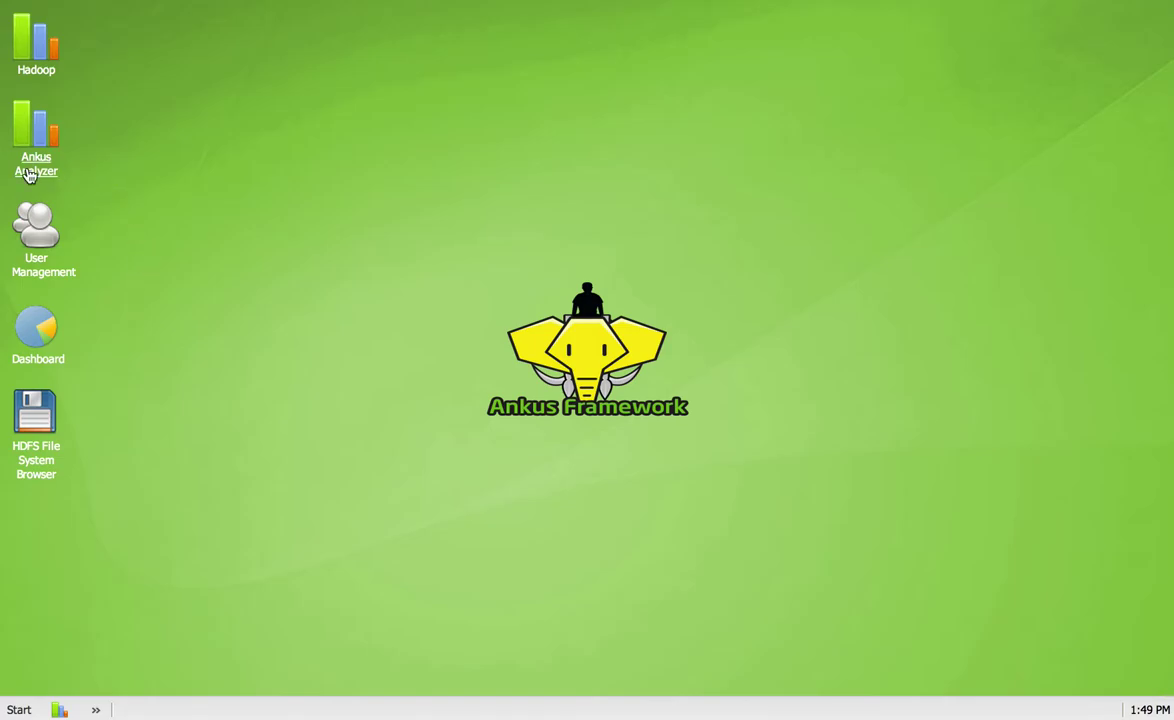
# - In Ankus Analyzer, select the Local Server cluster and load the 5. Correlation workflow
pyautogui.click(30, 172)
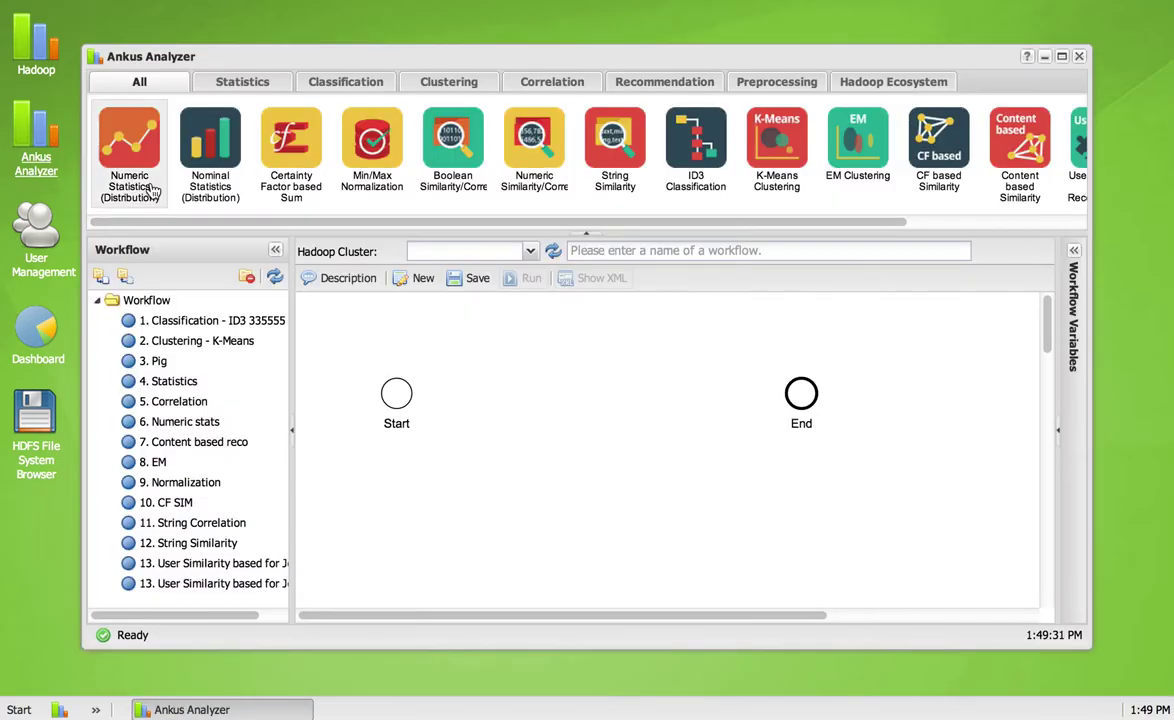
pyautogui.click(531, 254)
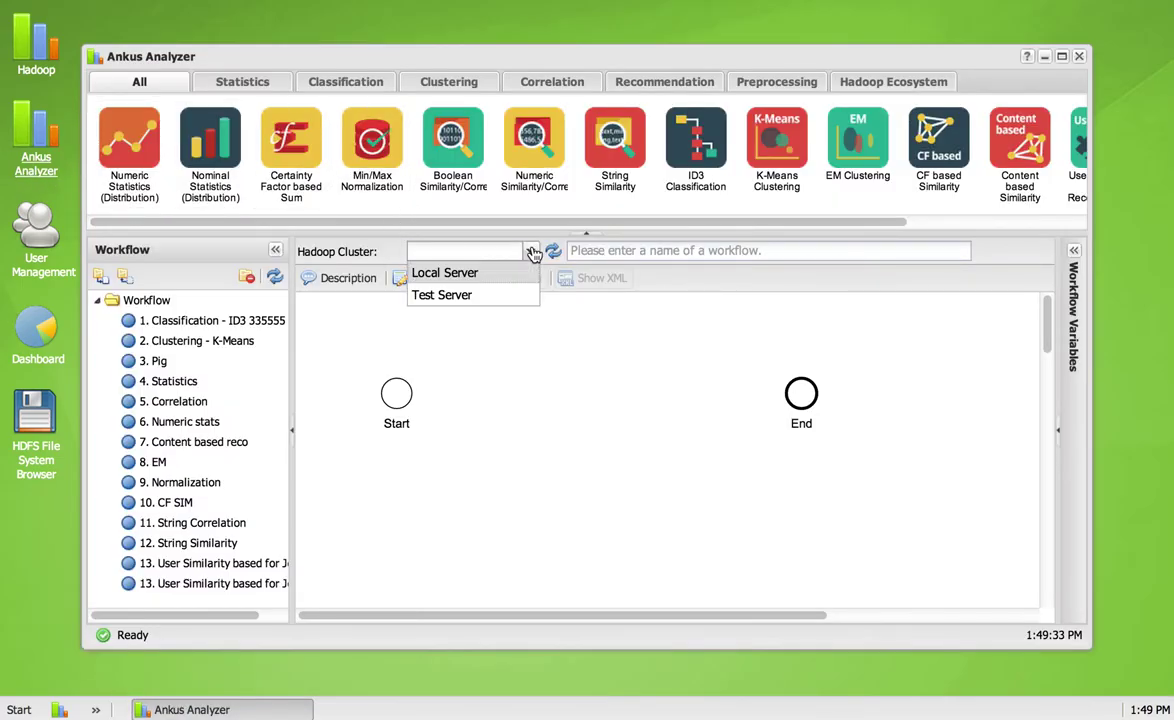
pyautogui.click(474, 272)
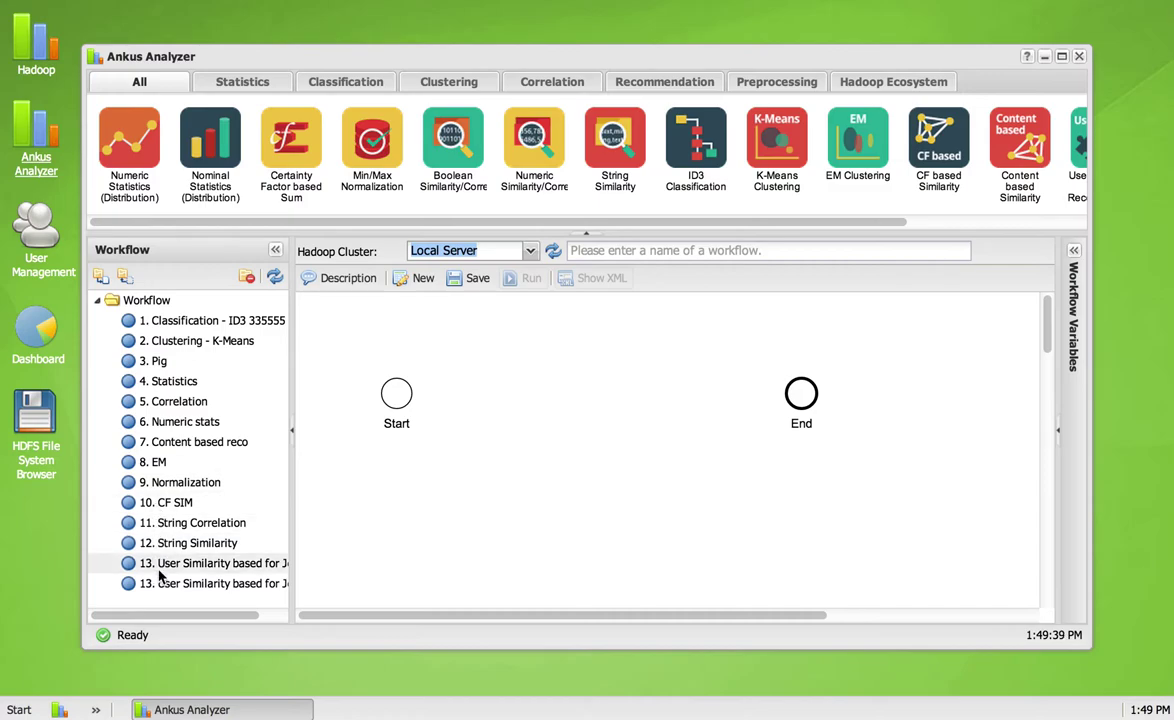
pyautogui.doubleClick(165, 401)
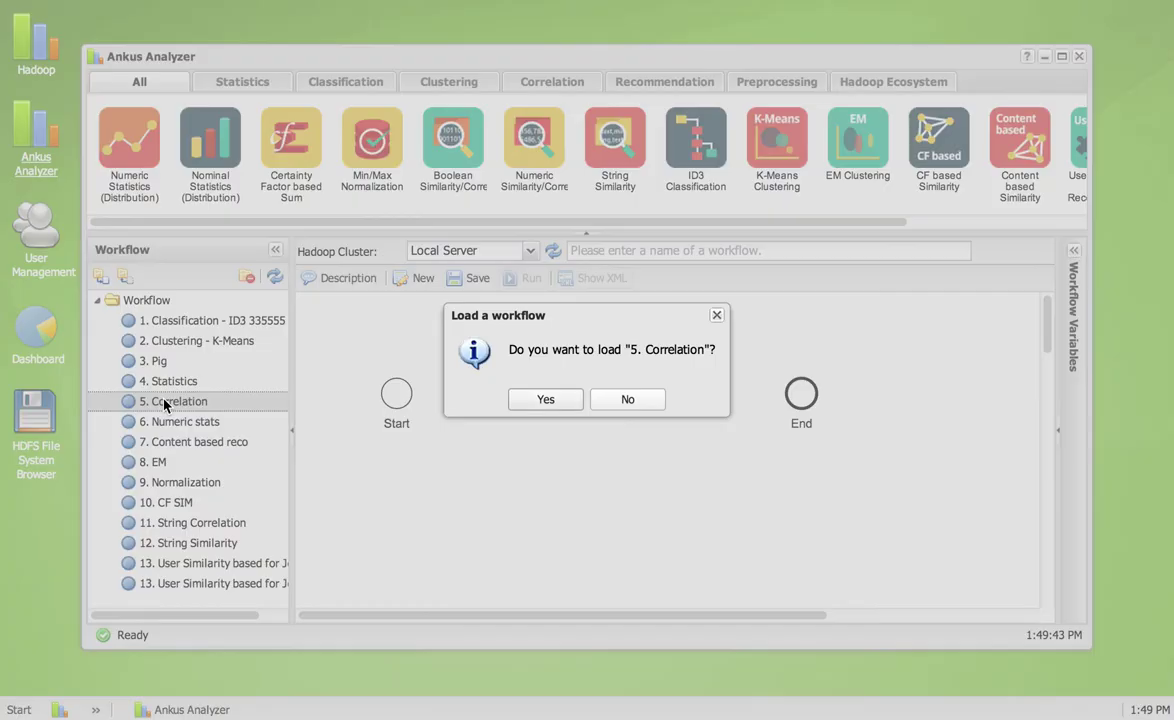
pyautogui.click(550, 399)
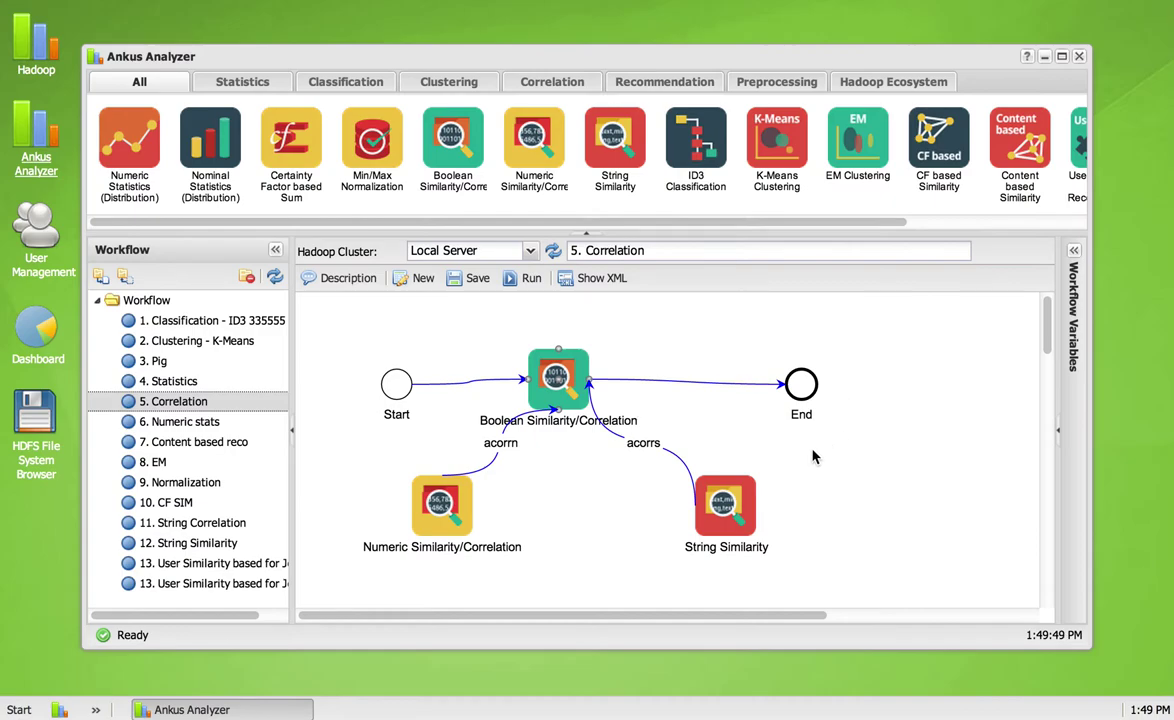
# - Move the String Similarity and Boolean Similarity/Correlation nodes up and right, then request a new workflow
pyautogui.moveTo(741, 478); pyautogui.dragTo(786, 468)
pyautogui.click(598, 358)
pyautogui.moveTo(598, 358); pyautogui.dragTo(654, 333)
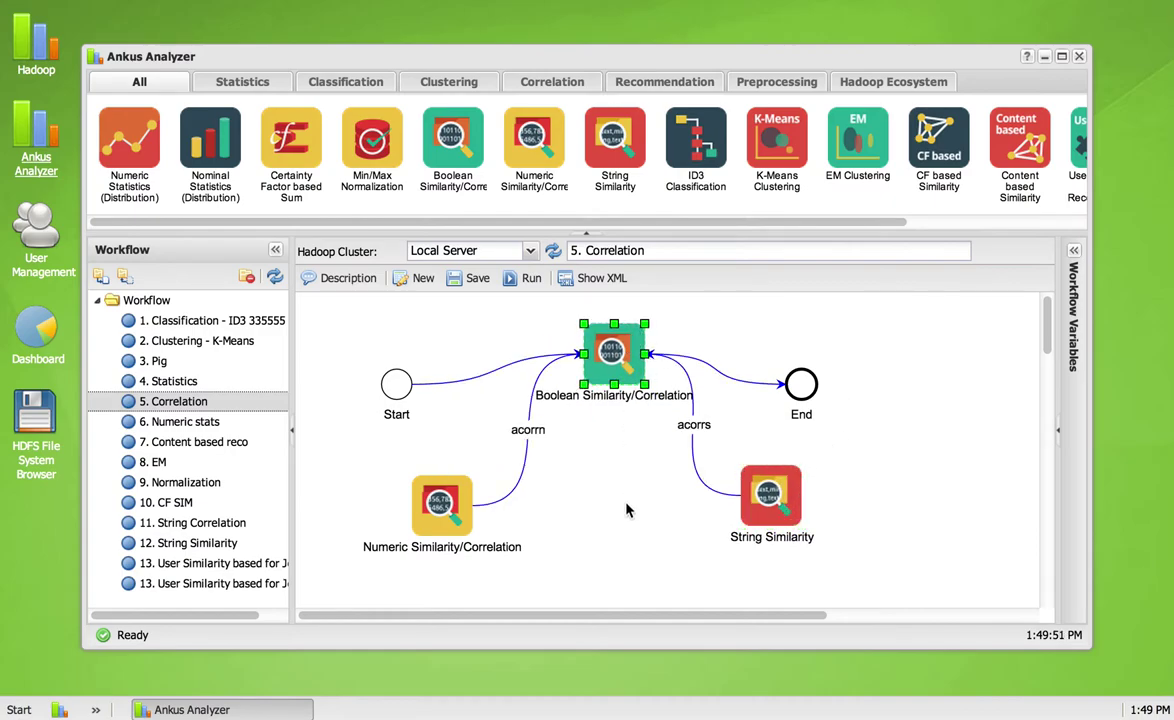
pyautogui.click(420, 281)
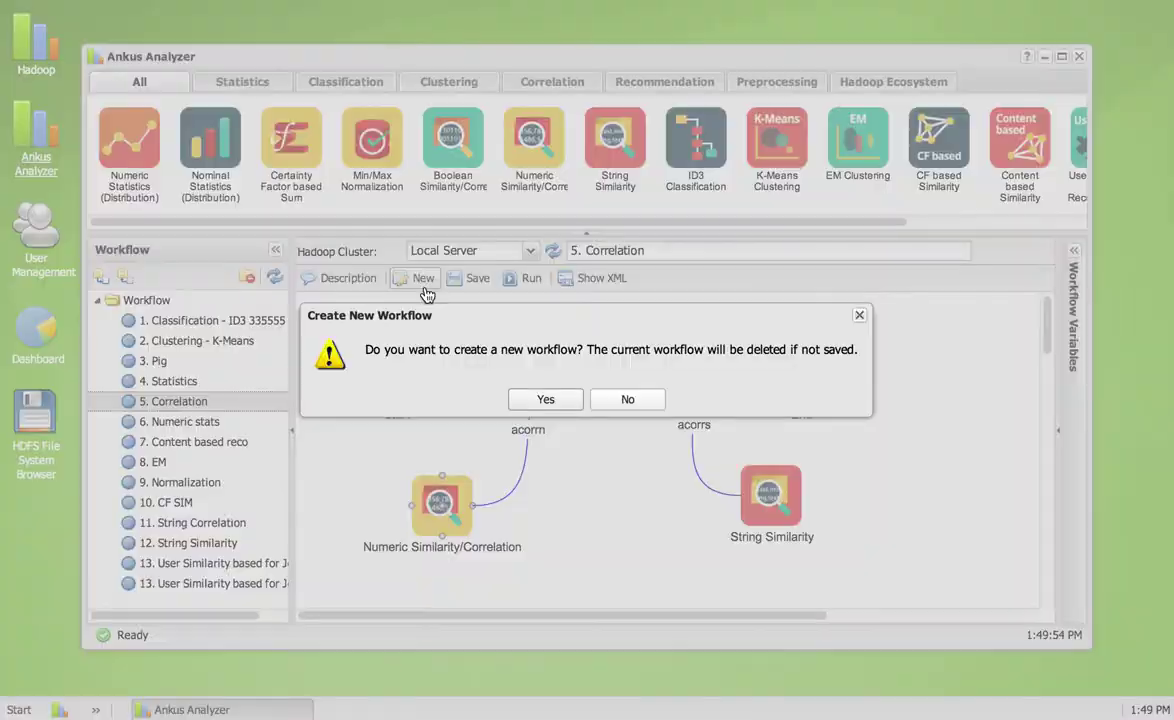
# - Create a new workflow wiring Start → Numeric Statistics (Distribution) → End and open the node's parameters
pyautogui.click(538, 400)
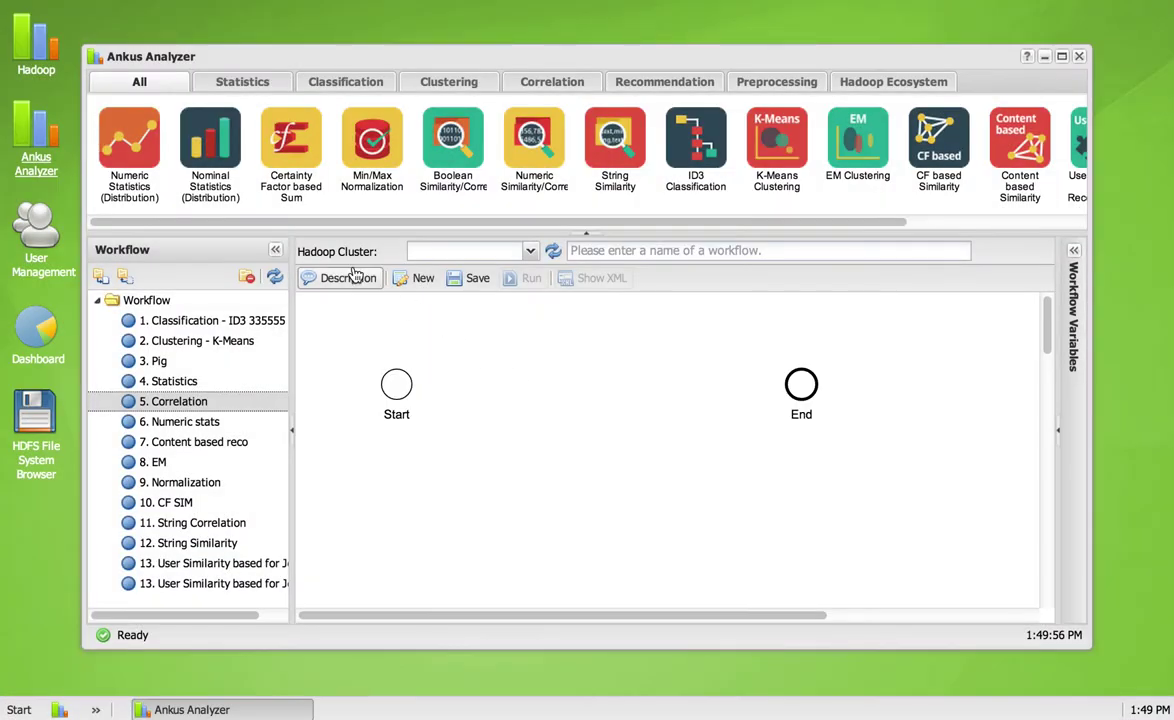
pyautogui.moveTo(128, 160); pyautogui.dragTo(511, 296)
pyautogui.moveTo(591, 413); pyautogui.dragTo(593, 400)
pyautogui.click(600, 392)
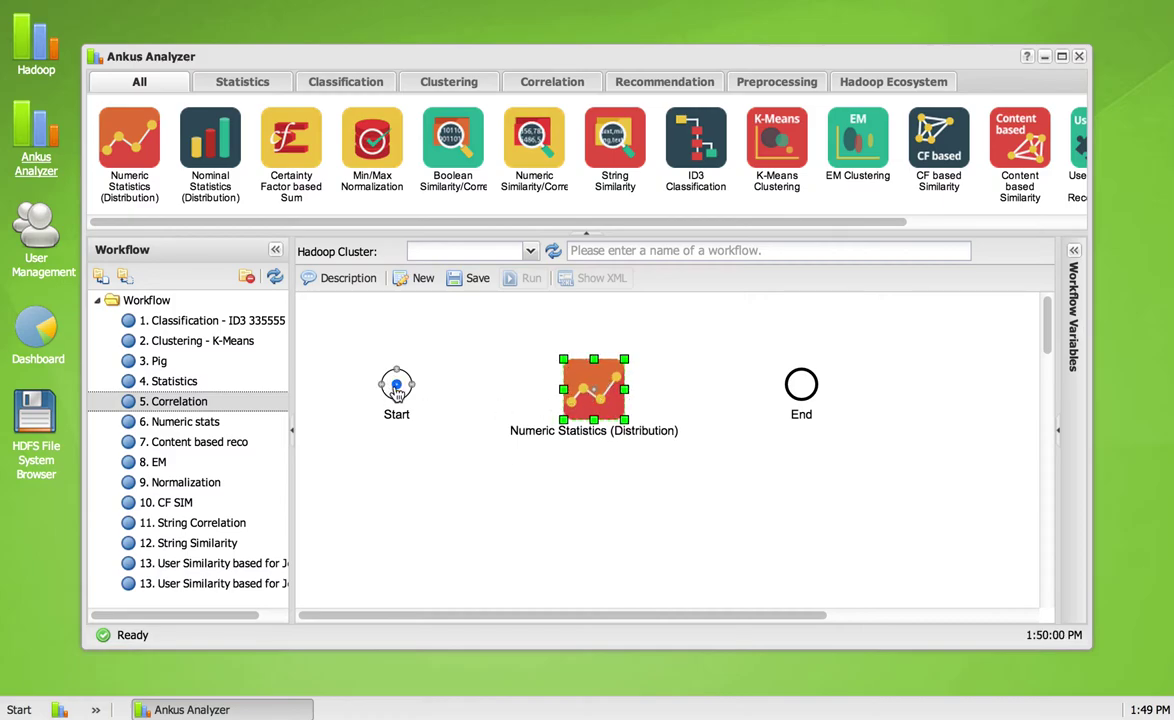
pyautogui.moveTo(414, 392); pyautogui.dragTo(806, 394)
pyautogui.click(593, 392)
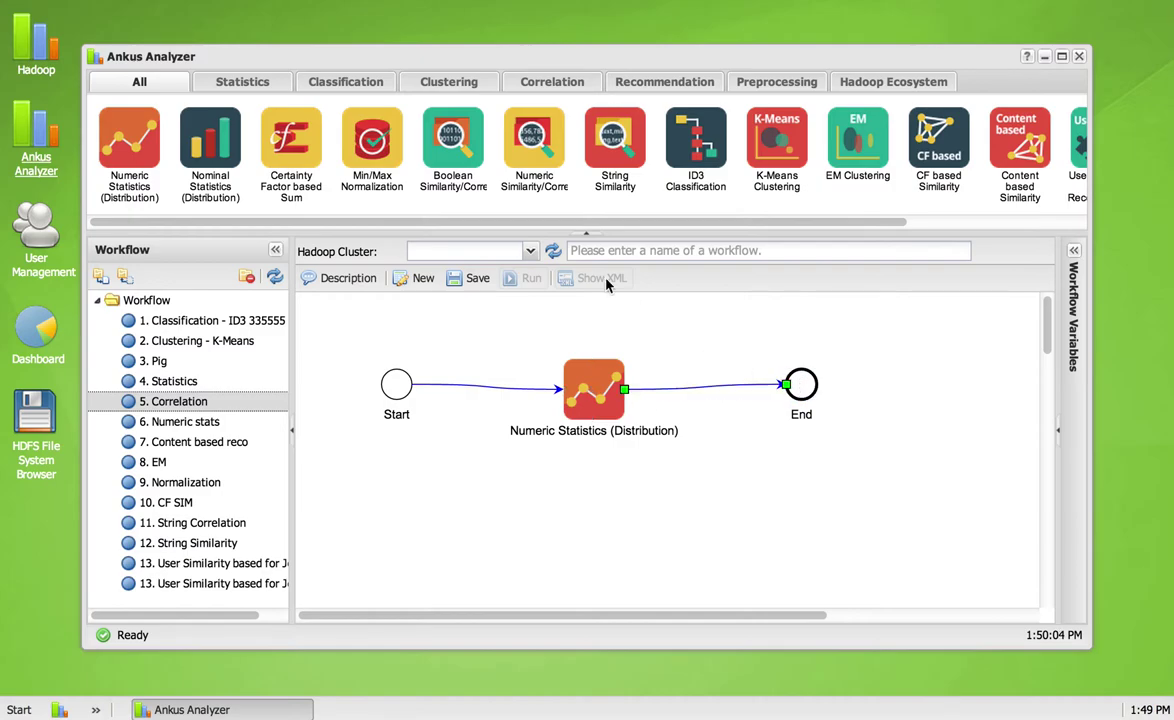
pyautogui.click(613, 383)
pyautogui.doubleClick(613, 383)
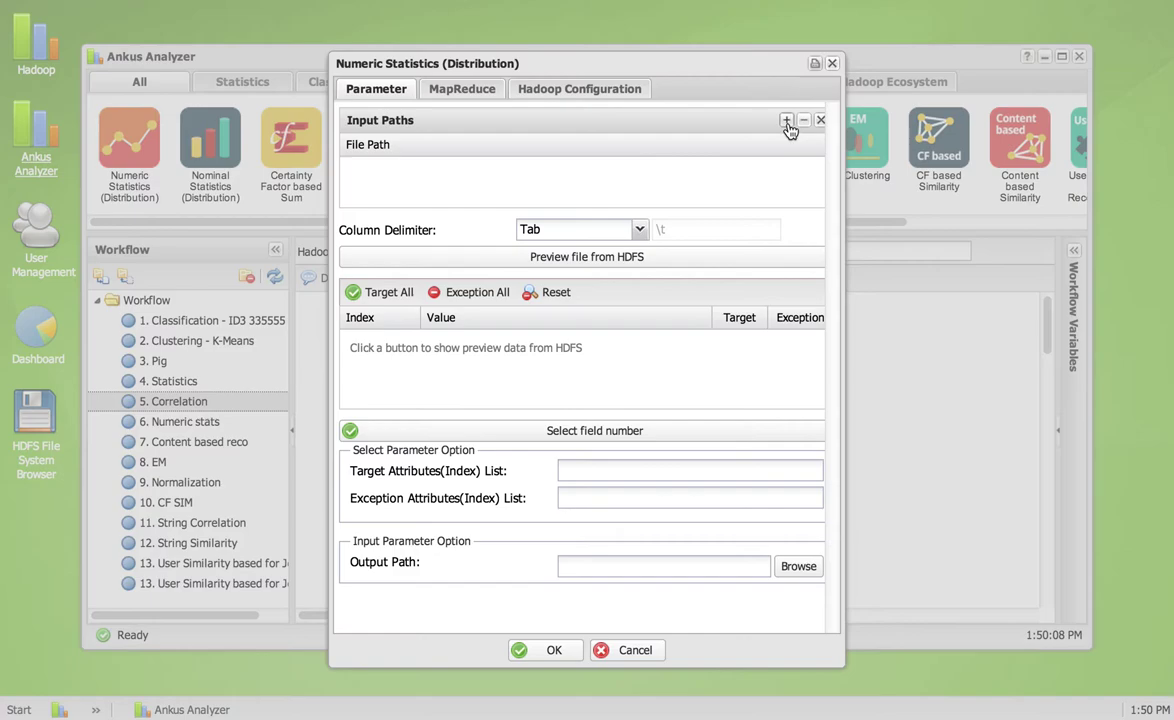
# - Set the workflow's Hadoop Cluster to Local Server
pyautogui.click(832, 64)
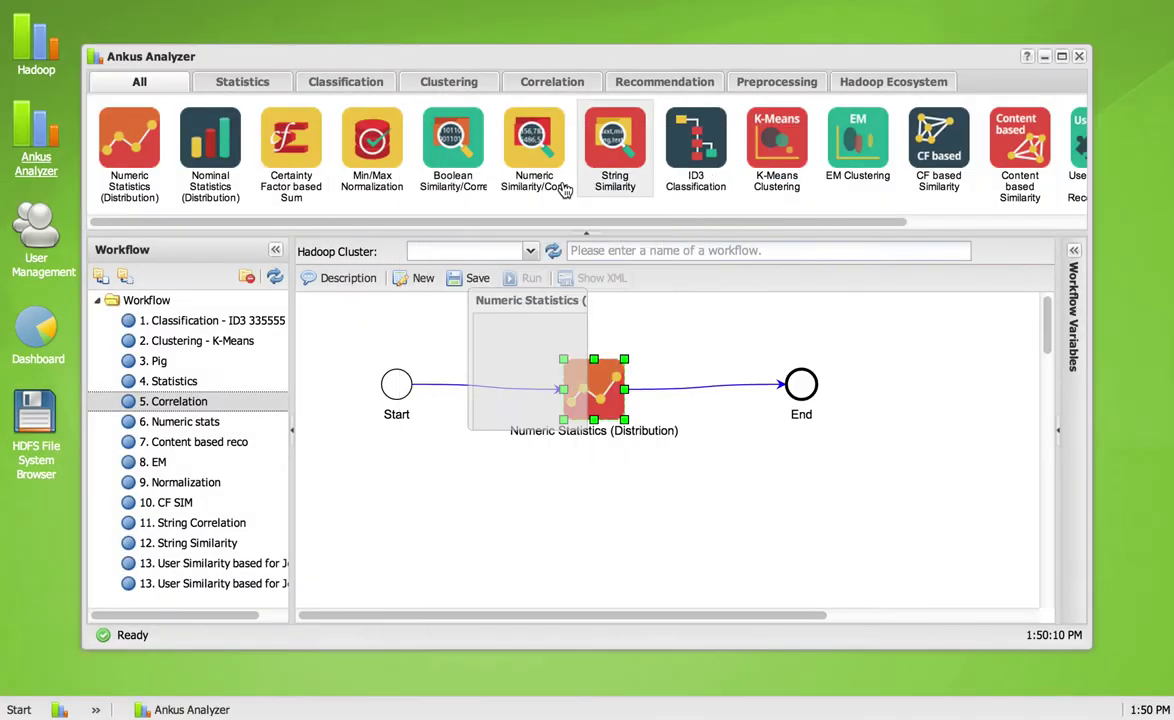
pyautogui.click(530, 251)
pyautogui.click(466, 272)
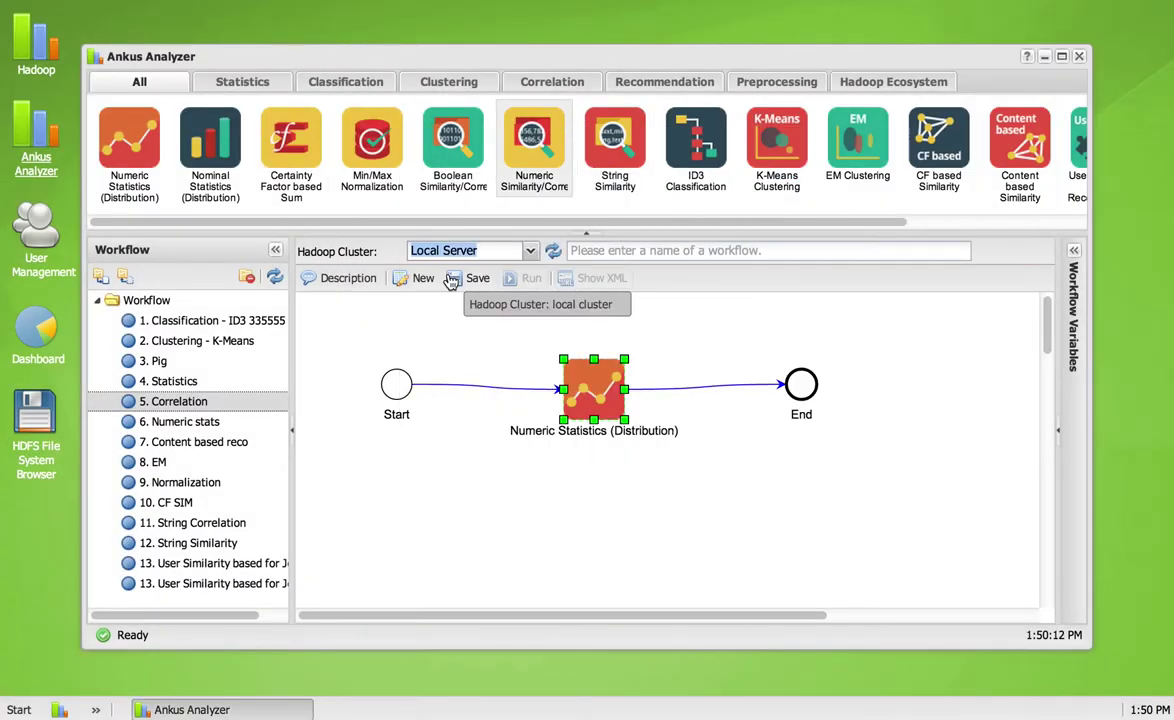
# - Set the Numeric Statistics node's input path to /input/iris from HDFS
pyautogui.click(619, 391)
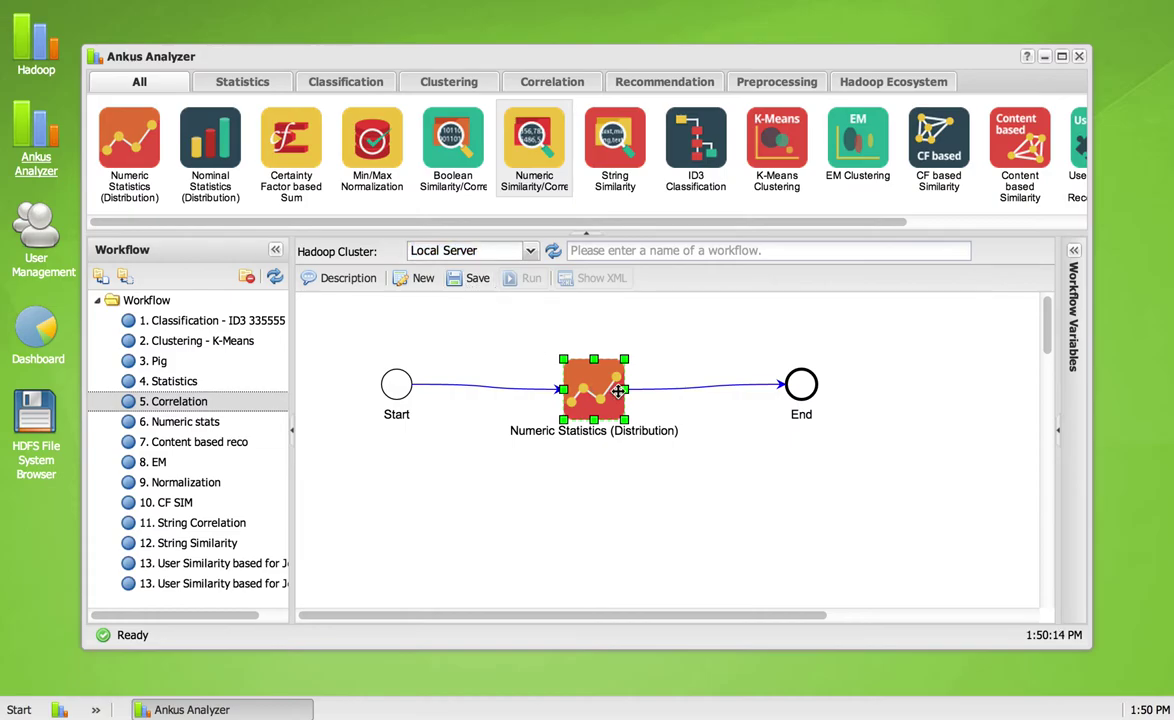
pyautogui.doubleClick(619, 391)
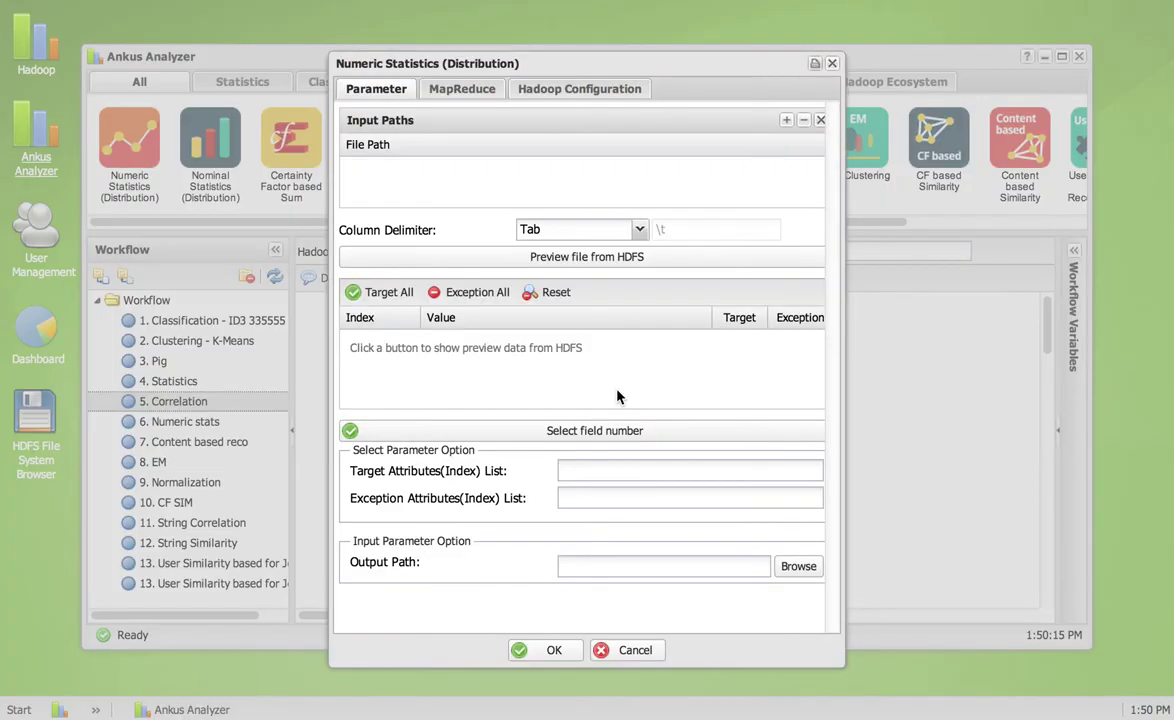
pyautogui.click(786, 121)
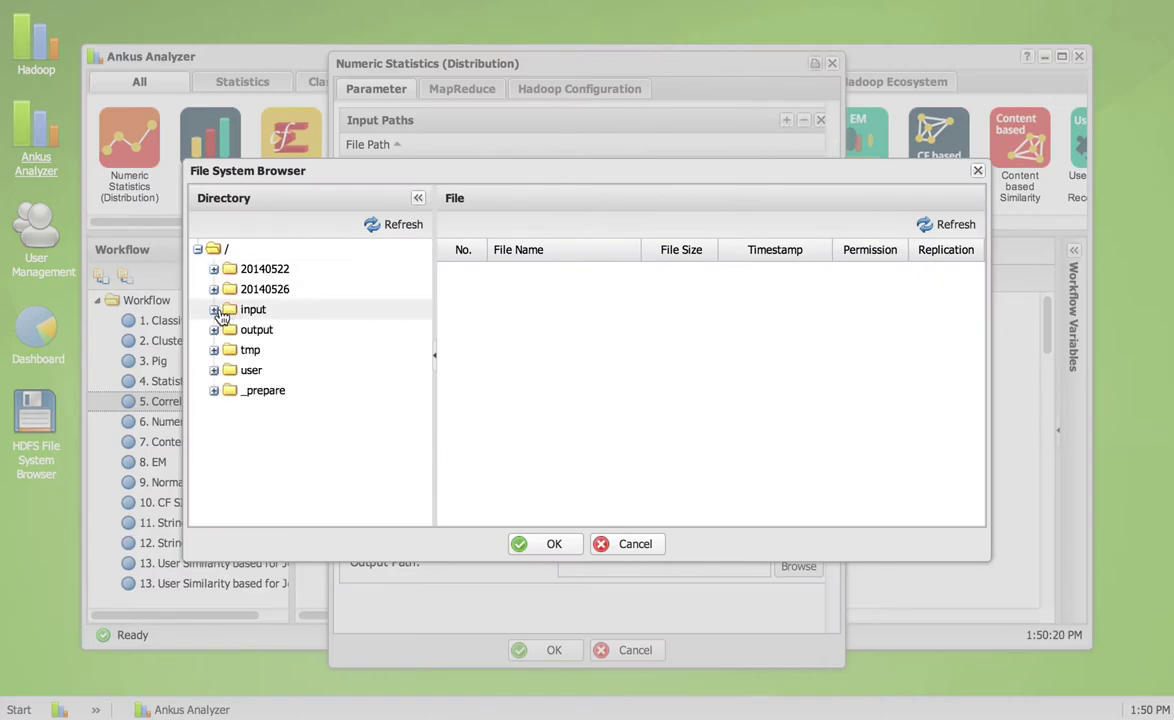
pyautogui.click(232, 313)
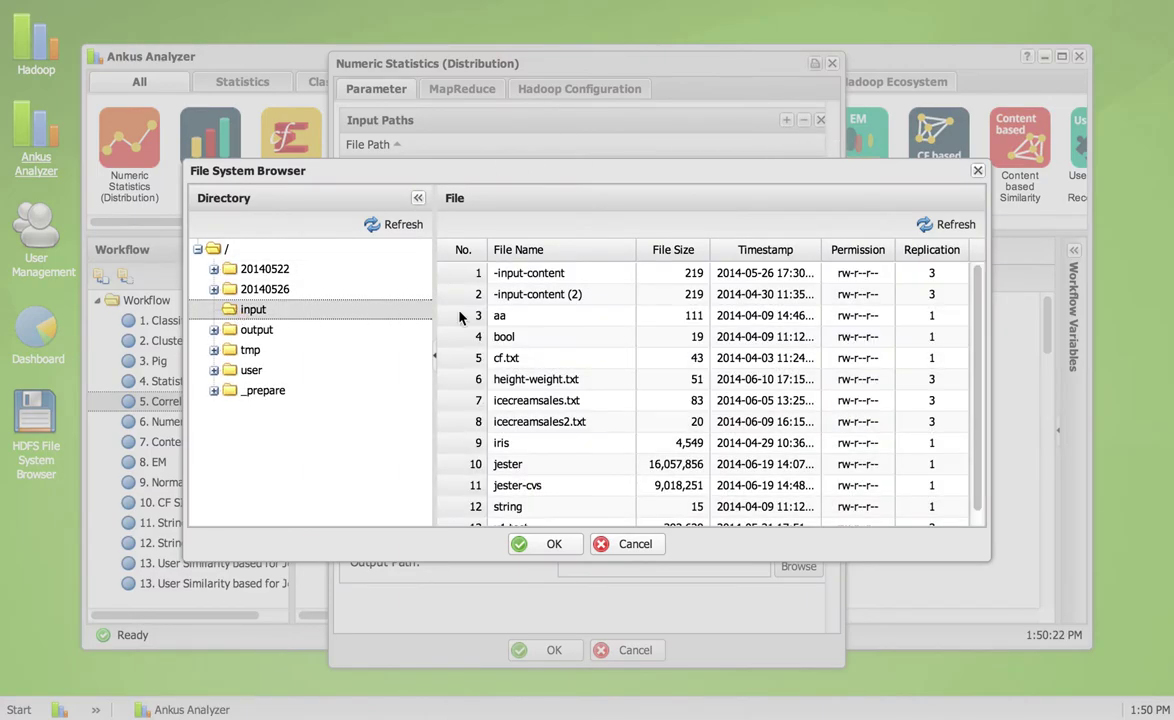
pyautogui.click(505, 443)
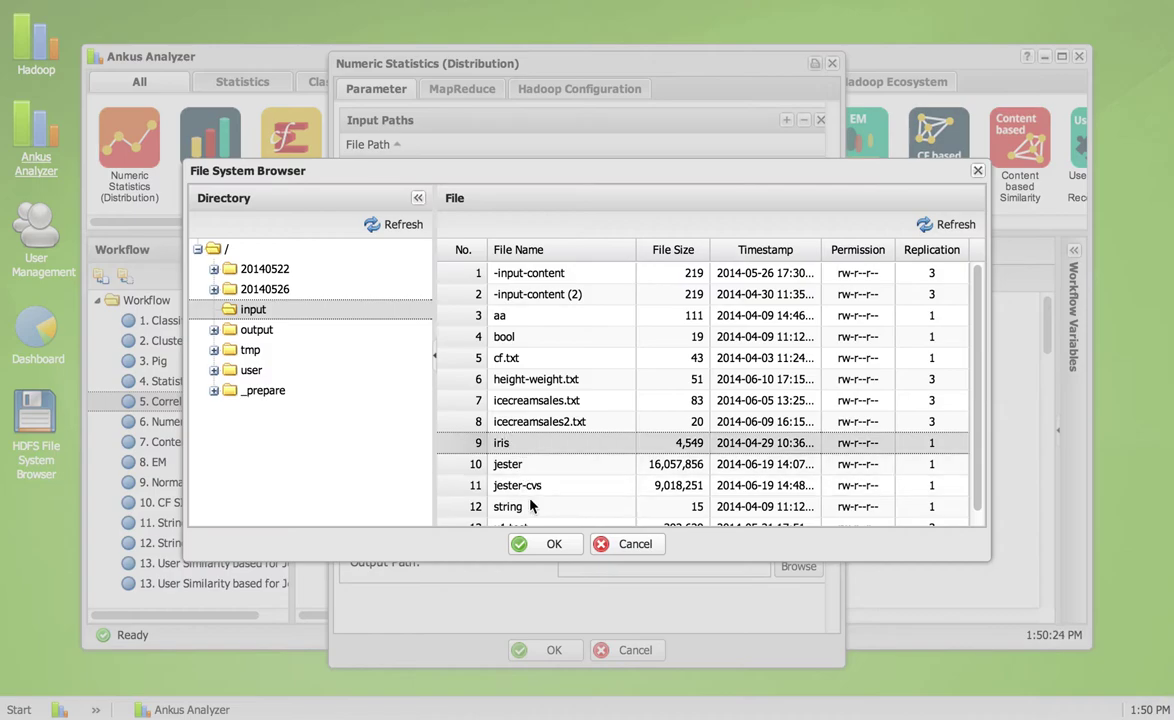
pyautogui.click(549, 545)
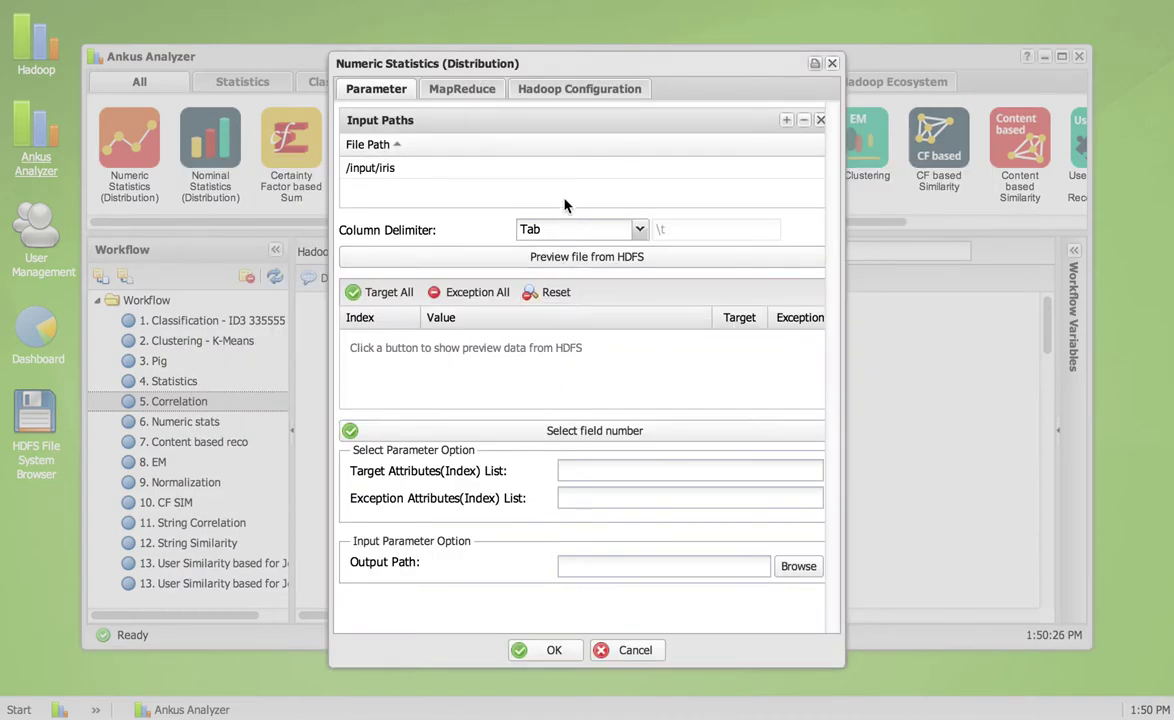
pyautogui.click(563, 168)
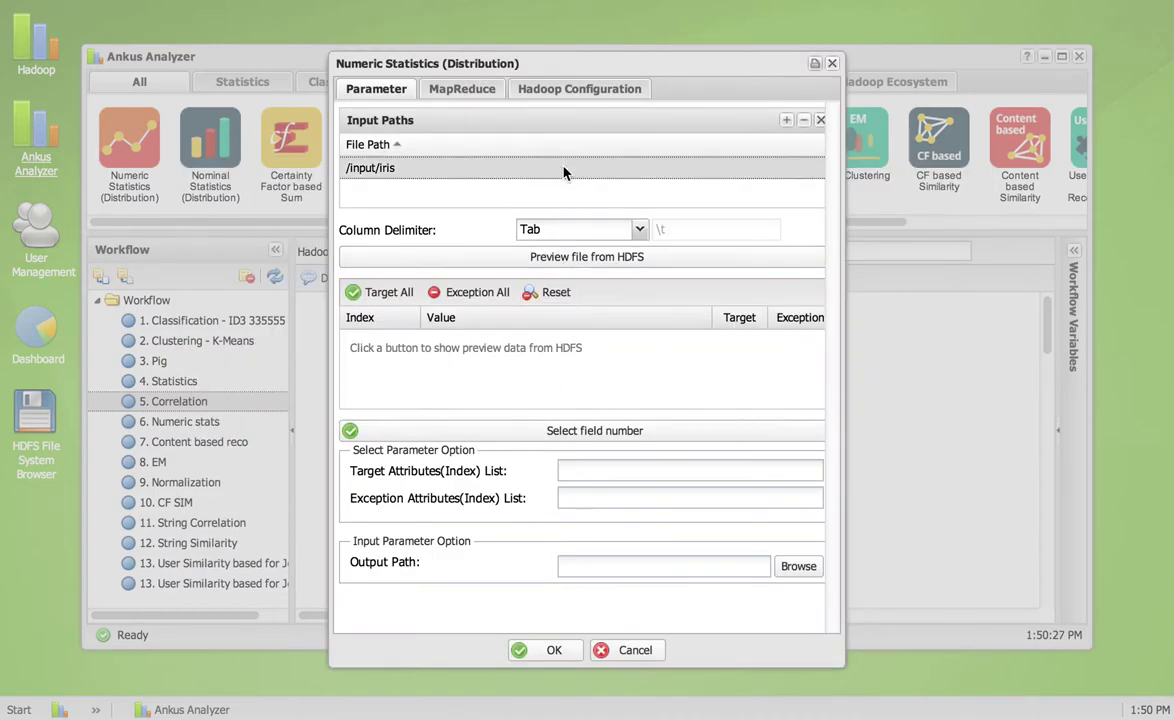
# - Preview the iris file's columns from HDFS, then close the data preview window
pyautogui.click(586, 259)
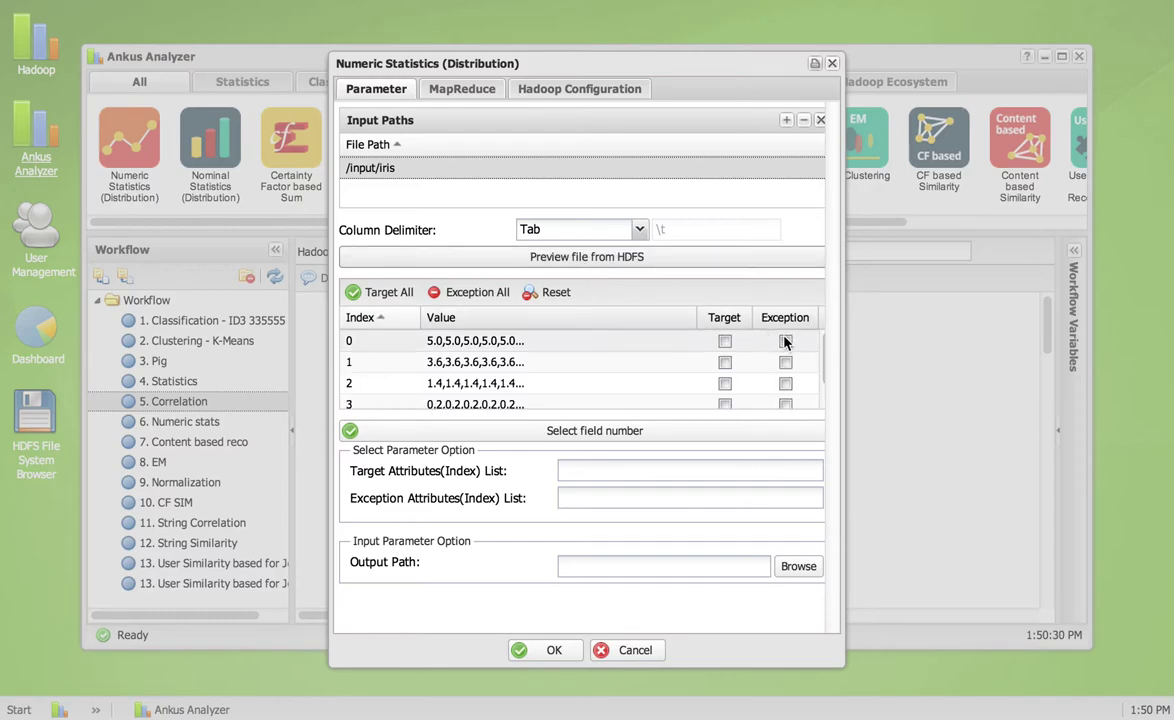
pyautogui.moveTo(821, 348); pyautogui.dragTo(820, 370)
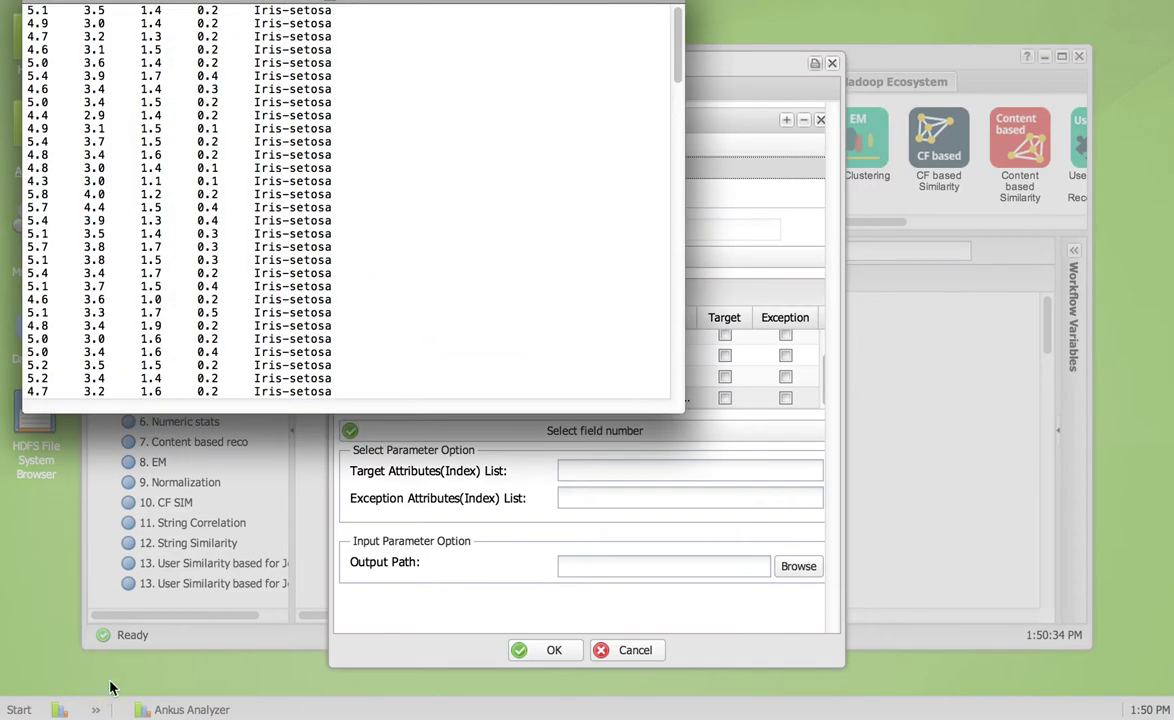
pyautogui.moveTo(397, 6); pyautogui.dragTo(1006, 186)
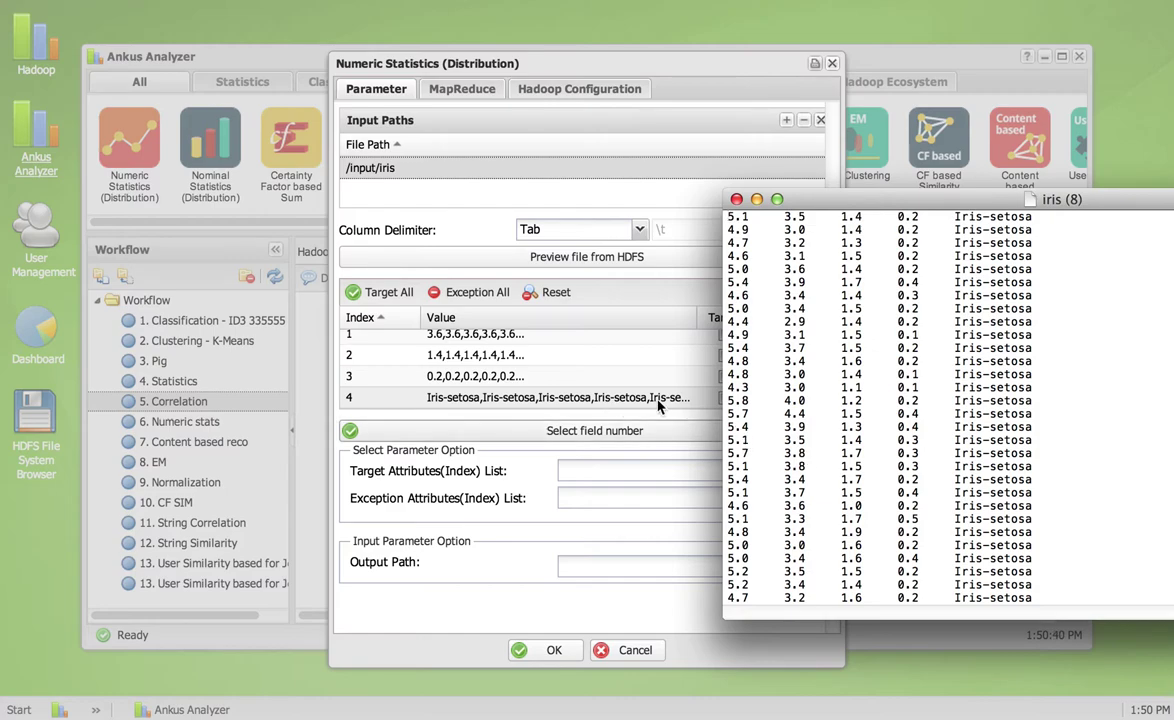
pyautogui.click(736, 199)
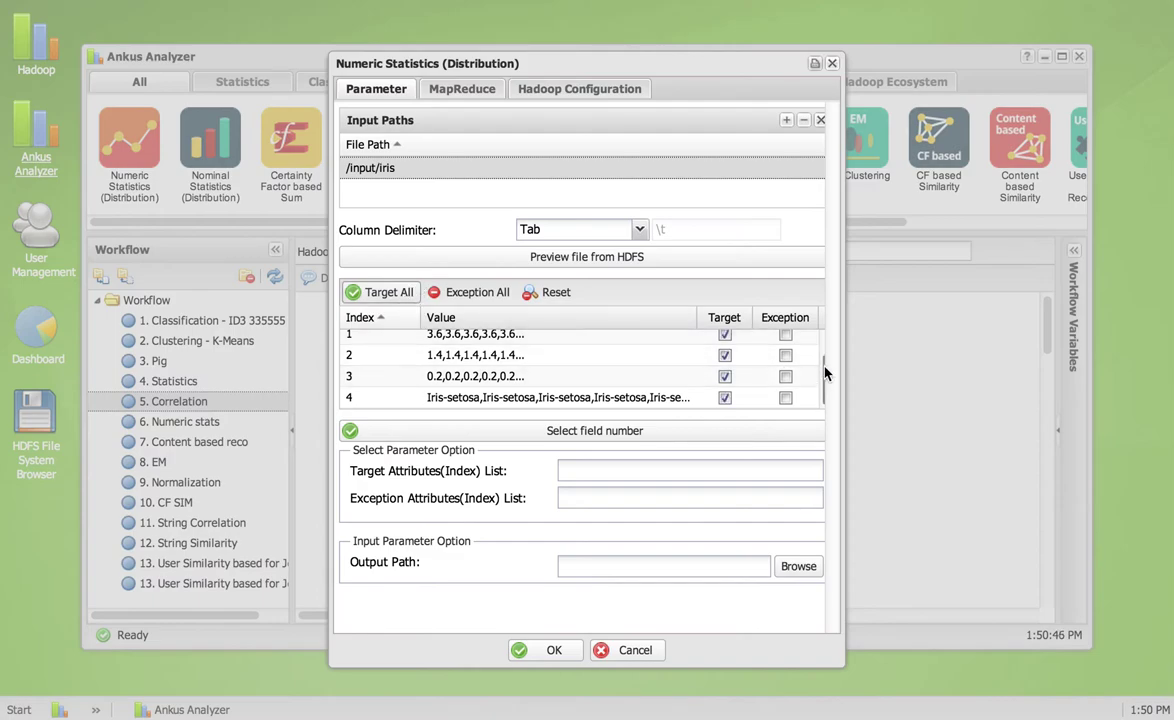
pyautogui.scroll(2, 820, 345)
# - Target iris columns 1,3,4 and exclude columns 0 and 2 in the node's index lists
pyautogui.click(728, 439)
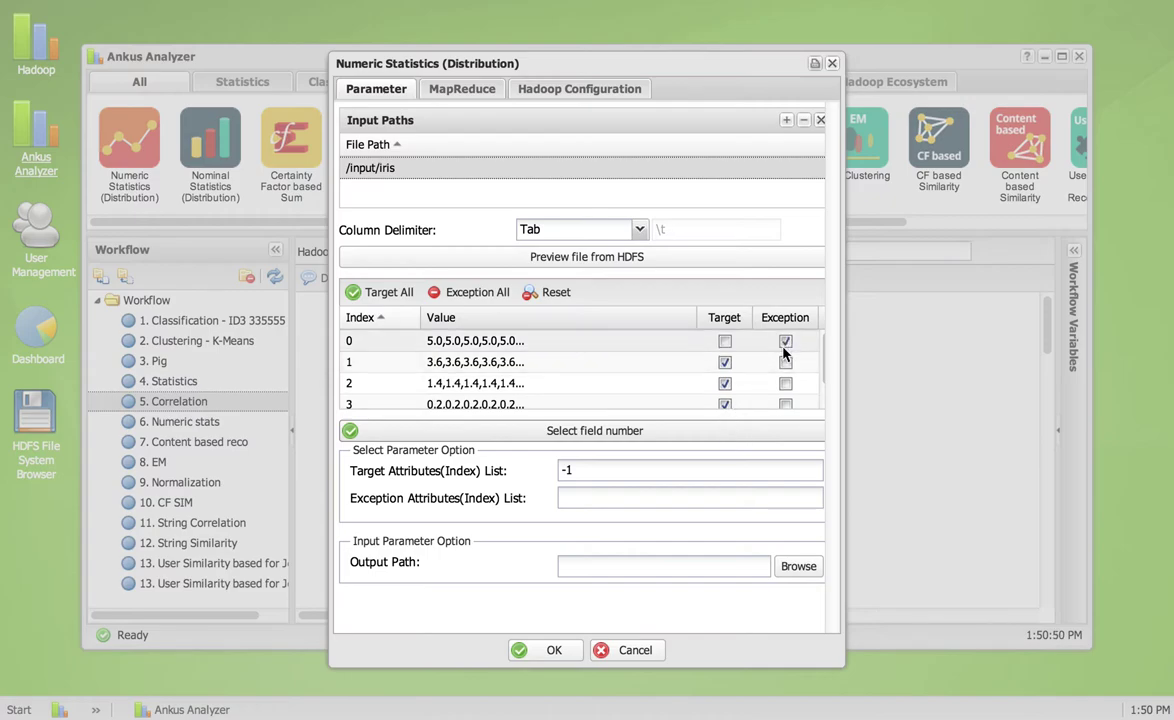
pyautogui.click(673, 436)
pyautogui.click(785, 383)
pyautogui.click(770, 431)
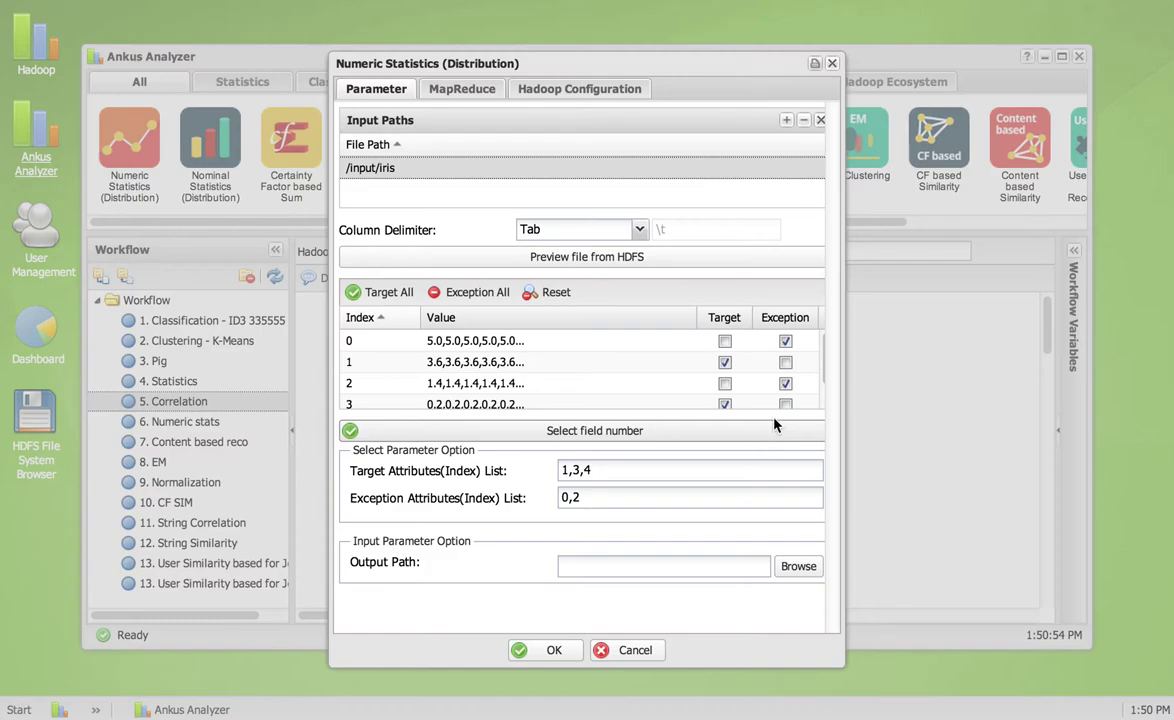
pyautogui.moveTo(822, 380); pyautogui.dragTo(583, 483)
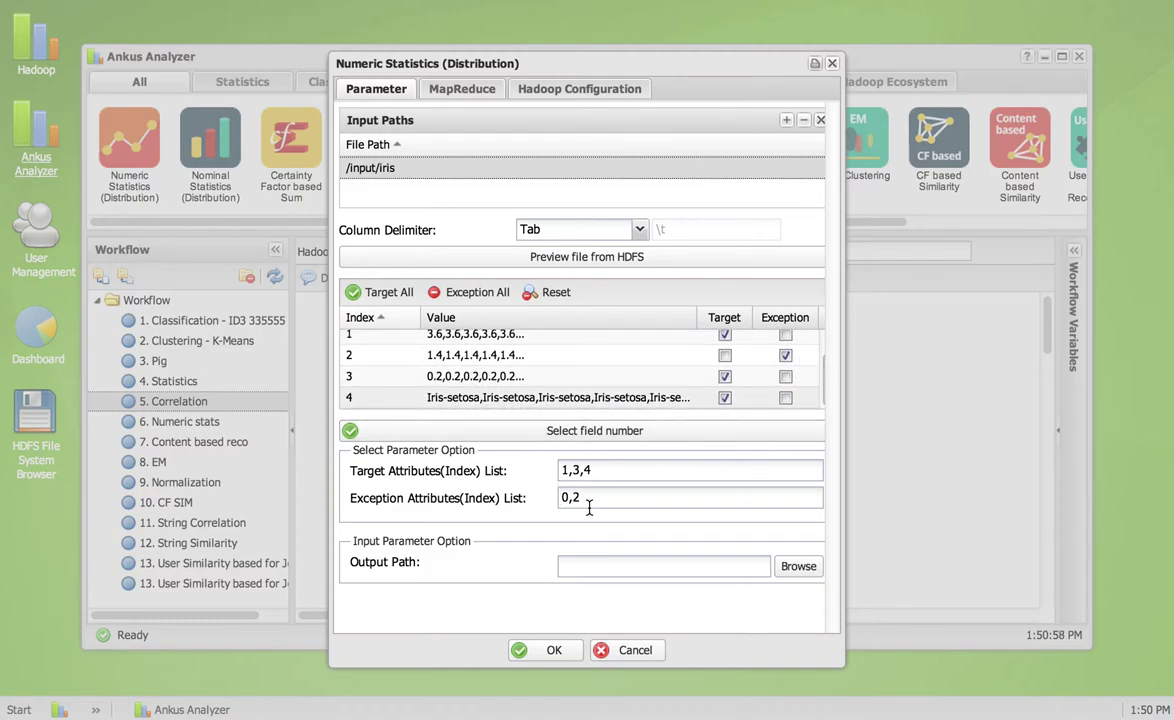
pyautogui.click(797, 572)
# - Set the node's output path to /output/0711/test/numeric and apply its settings
pyautogui.click(214, 331)
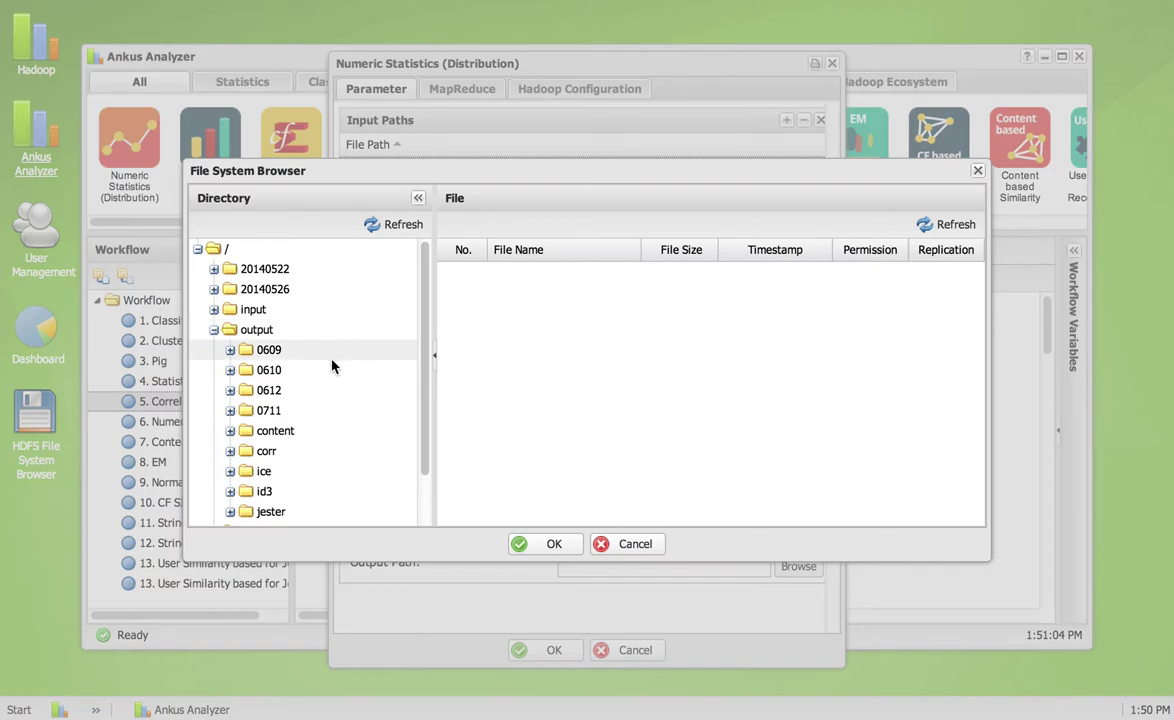
pyautogui.click(231, 412)
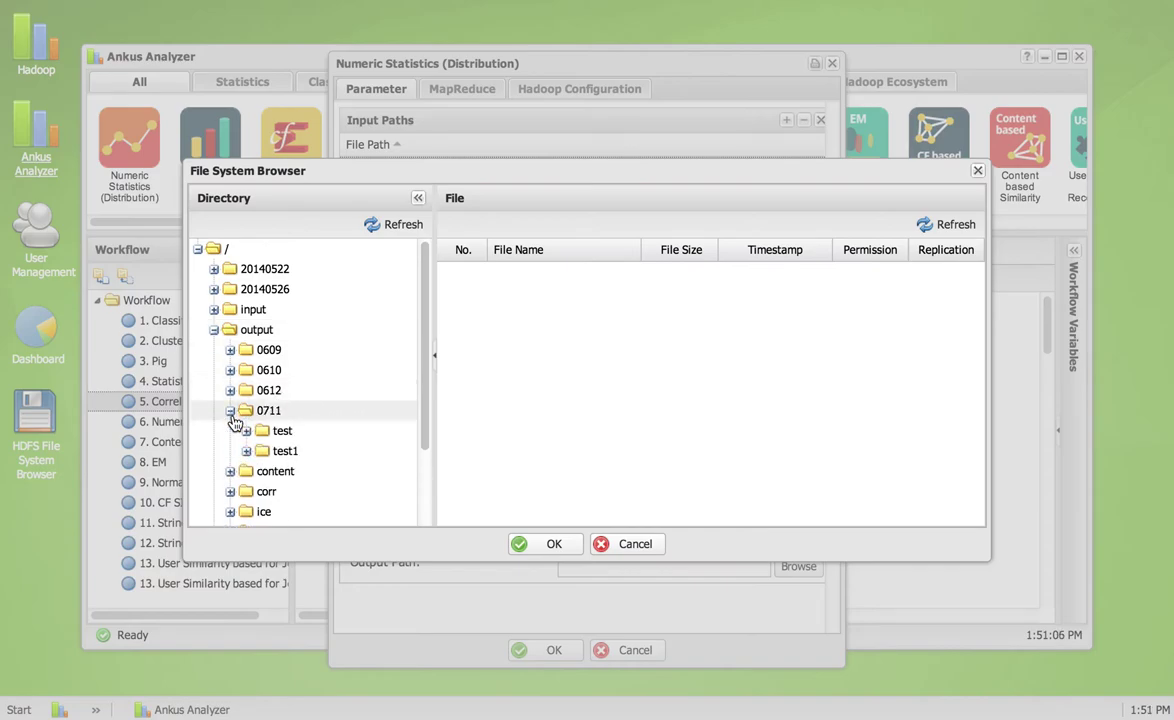
pyautogui.click(283, 431)
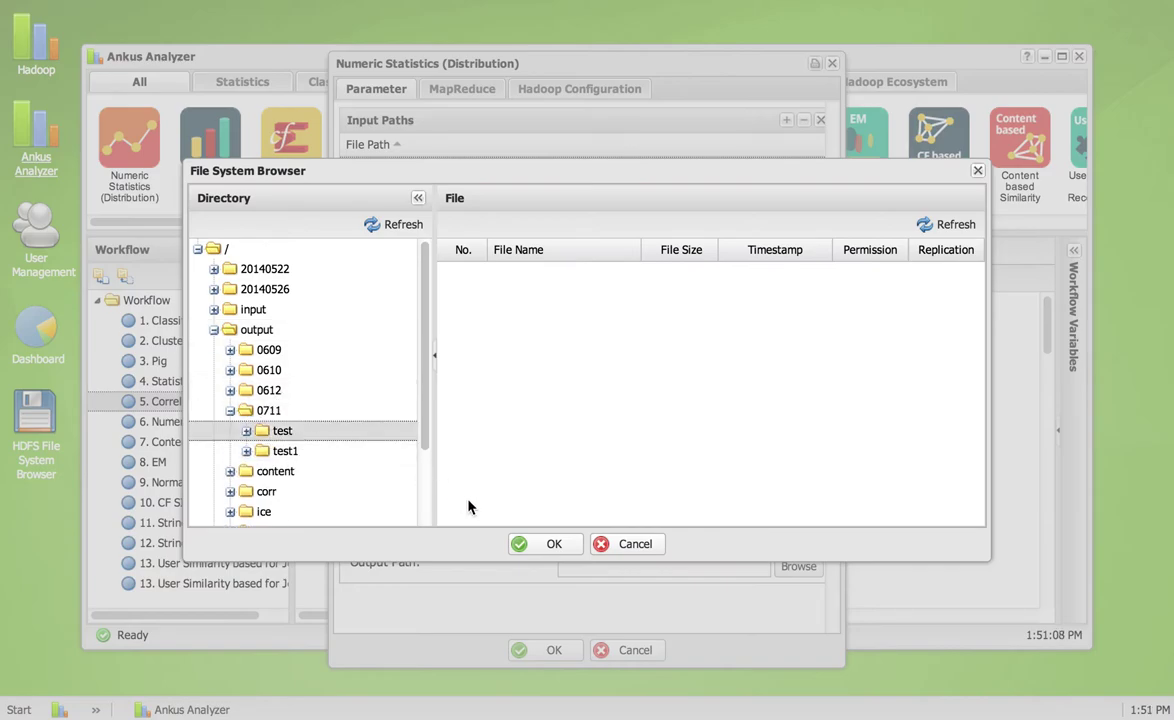
pyautogui.click(540, 545)
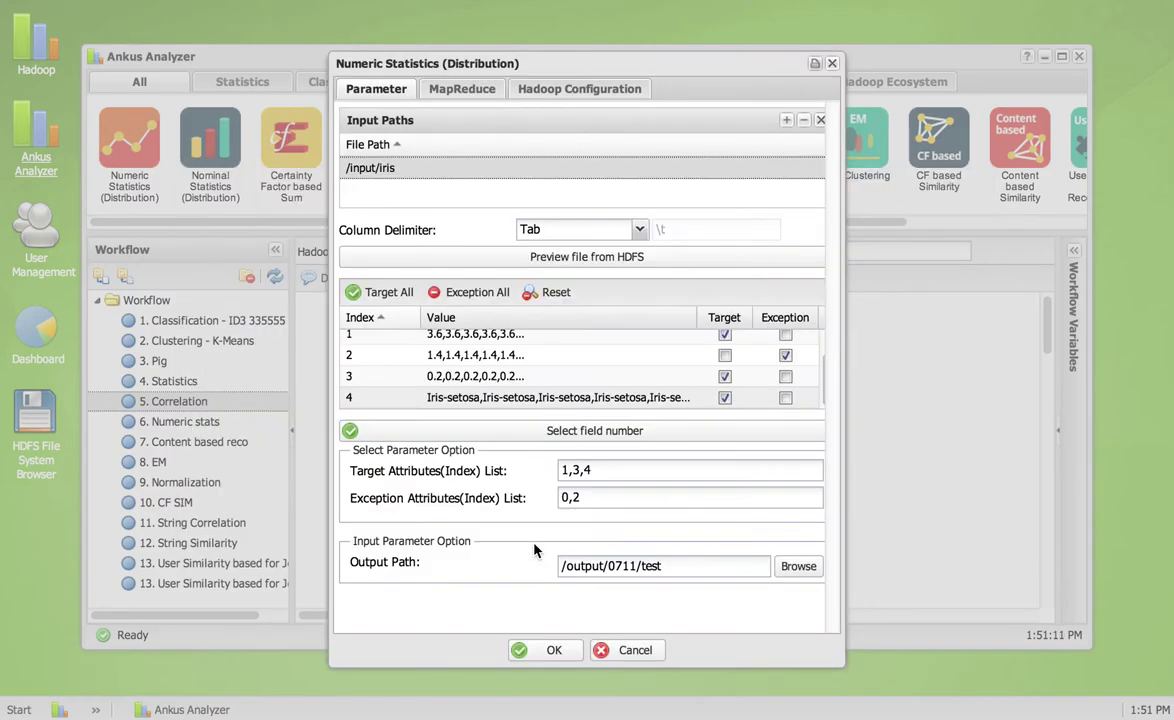
pyautogui.click(703, 572)
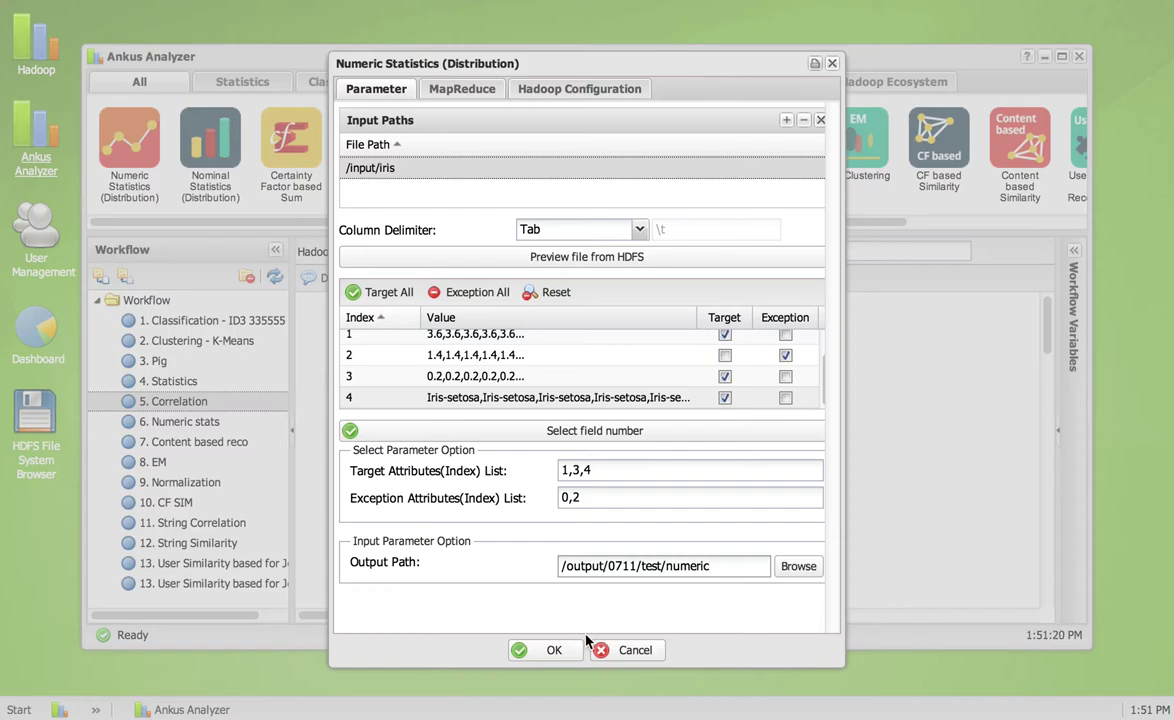
pyautogui.click(543, 652)
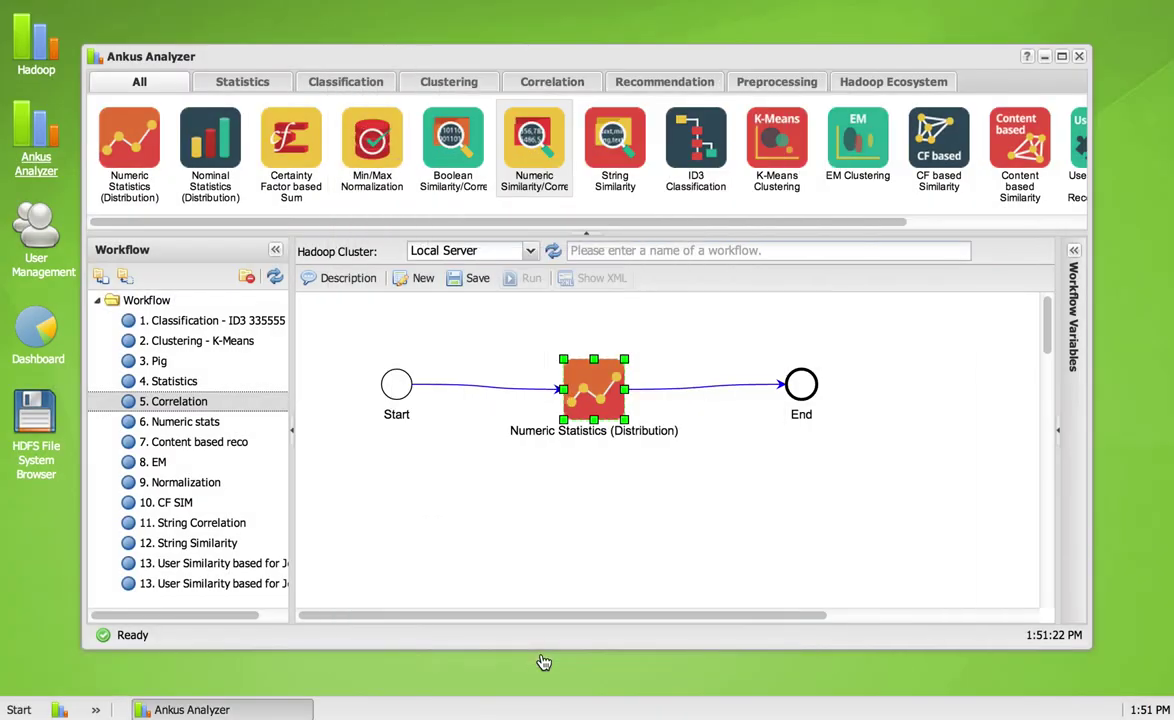
# - Save the workflow as 'numeric' in the Workflow folder
pyautogui.click(590, 253)
pyautogui.write('numeric')
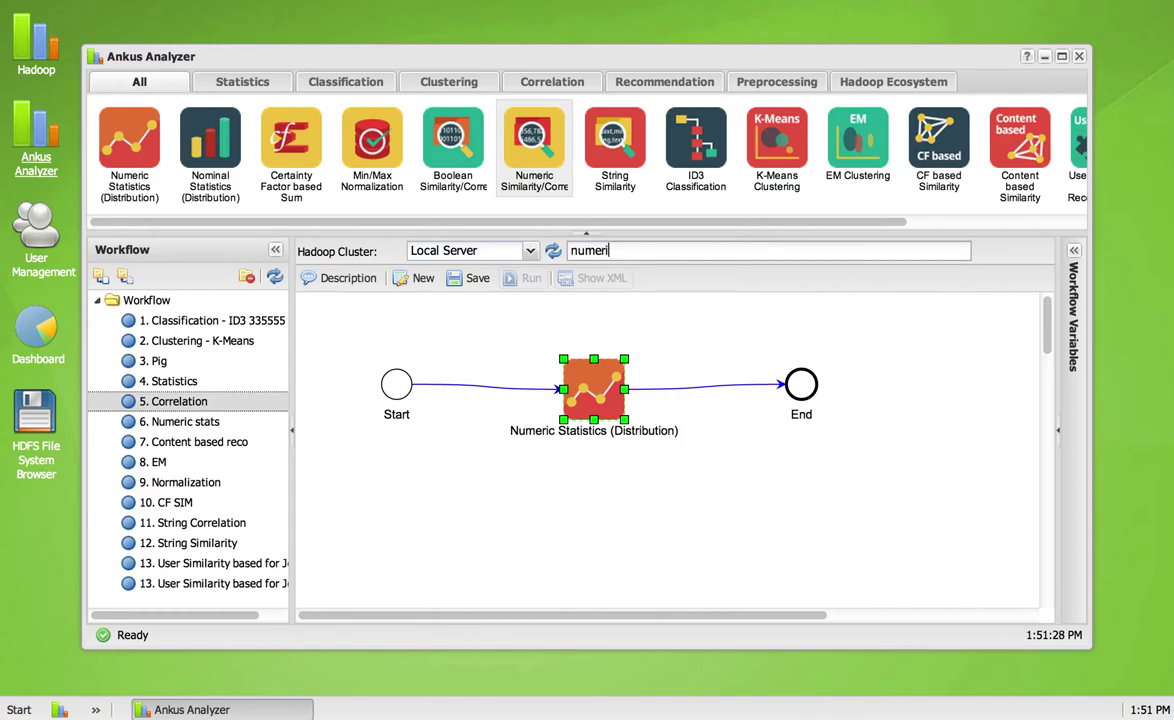
pyautogui.click(471, 282)
pyautogui.click(548, 96)
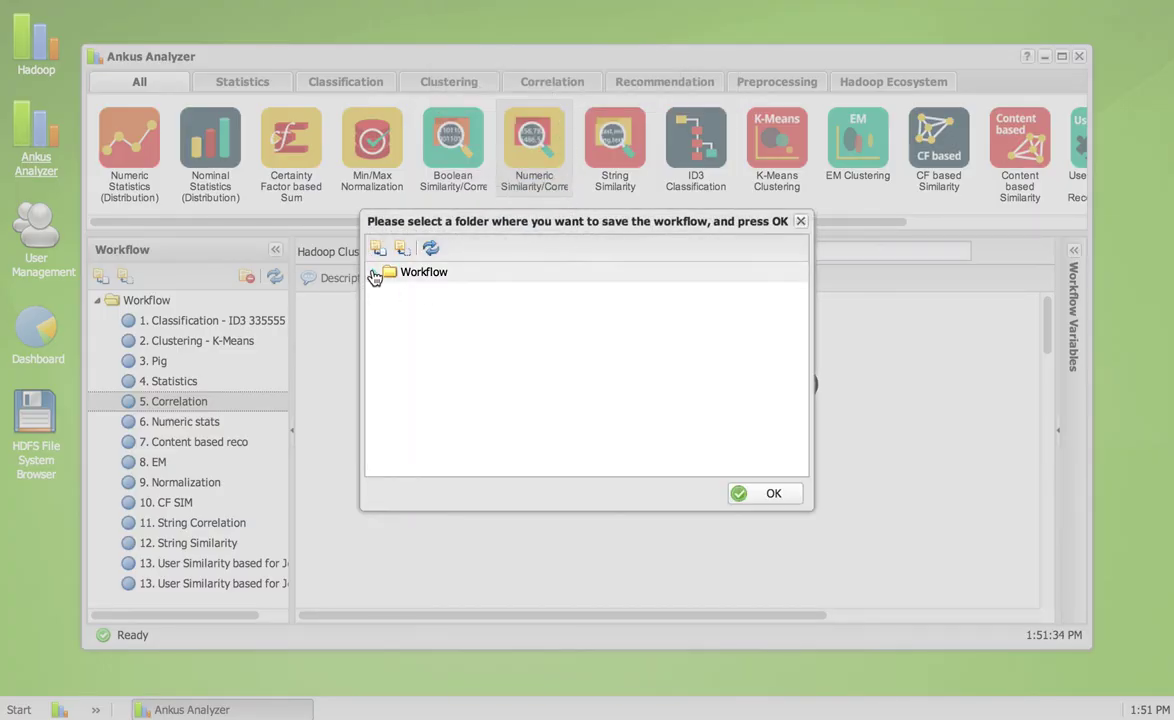
pyautogui.click(373, 272)
pyautogui.moveTo(801, 335)
pyautogui.mouseDown()
pyautogui.moveTo(804, 406)
pyautogui.moveTo(808, 320)
pyautogui.mouseUp()
pyautogui.click(392, 272)
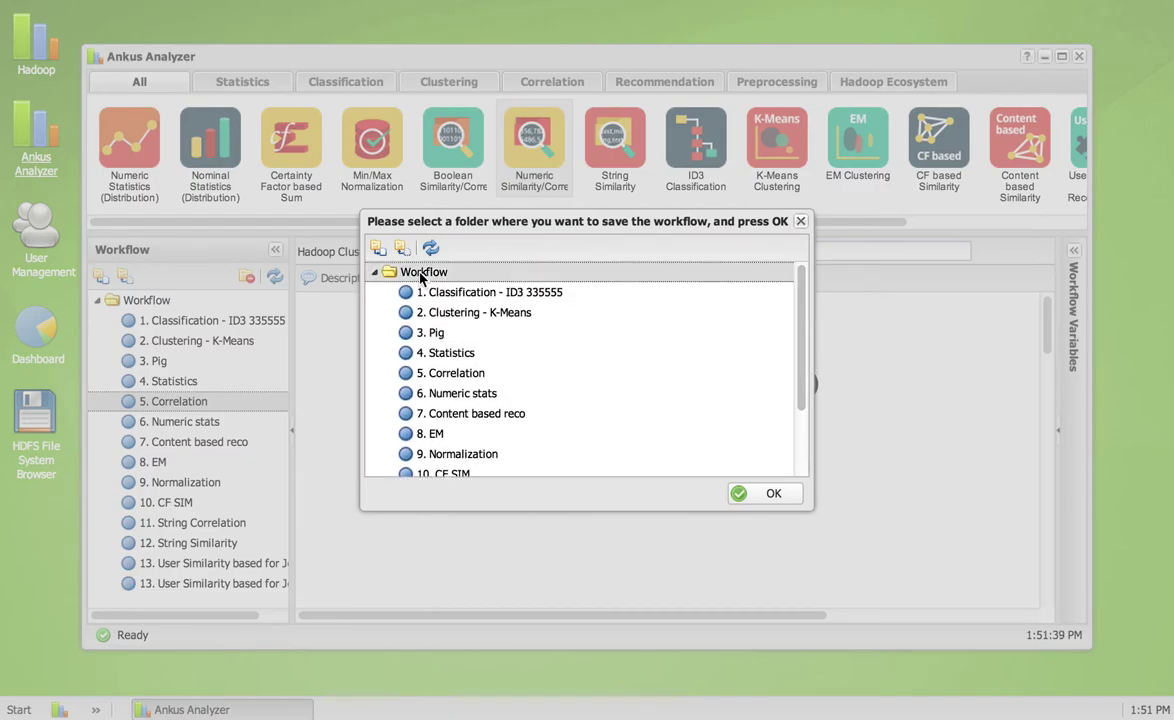
pyautogui.click(756, 500)
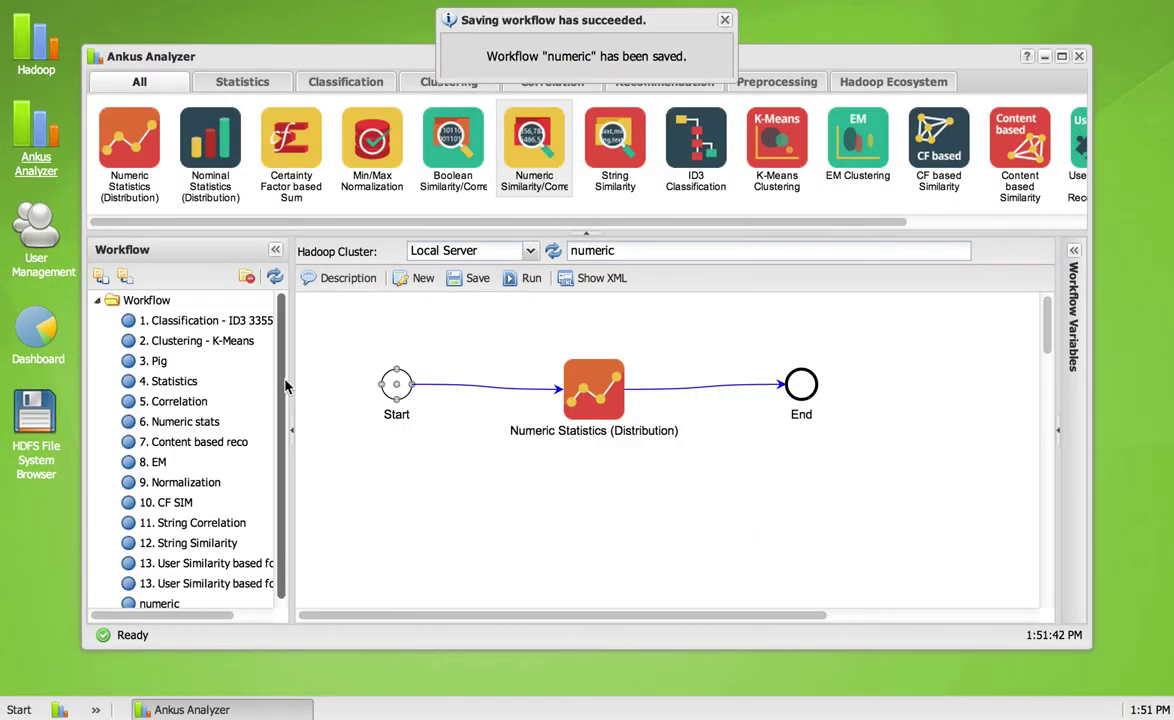
# - Load the saved 'numeric' workflow back onto the canvas
pyautogui.scroll(-1, 241, 517)
pyautogui.click(170, 597)
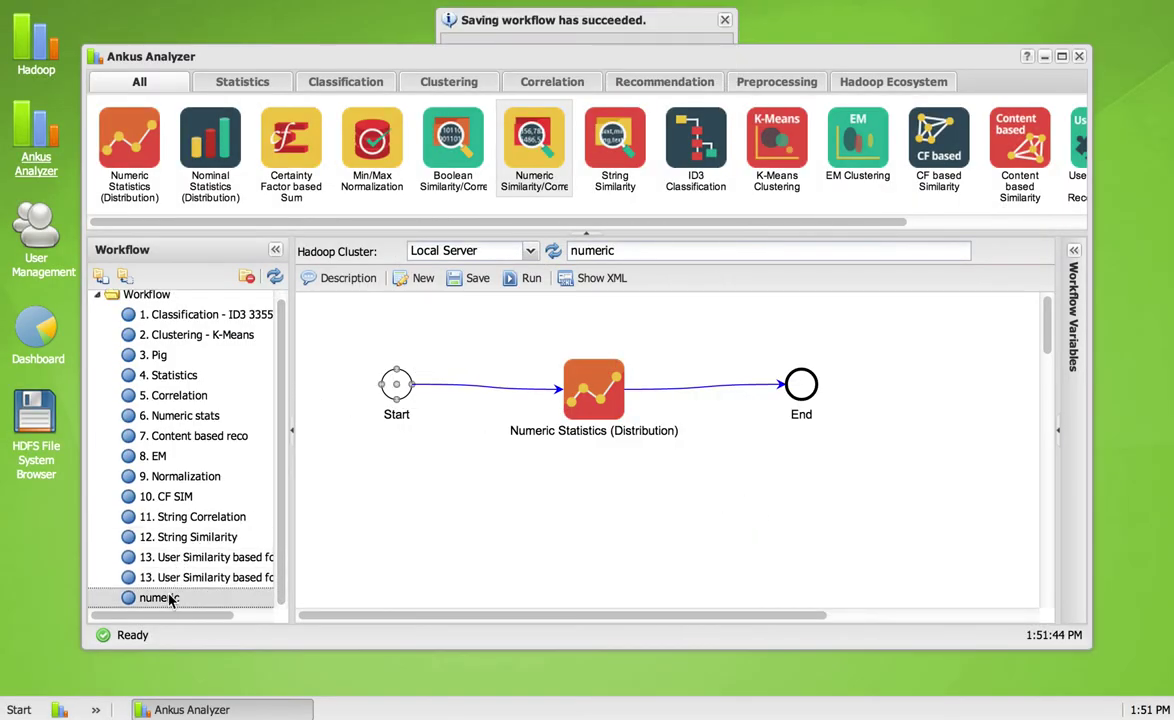
pyautogui.doubleClick(170, 597)
pyautogui.click(519, 401)
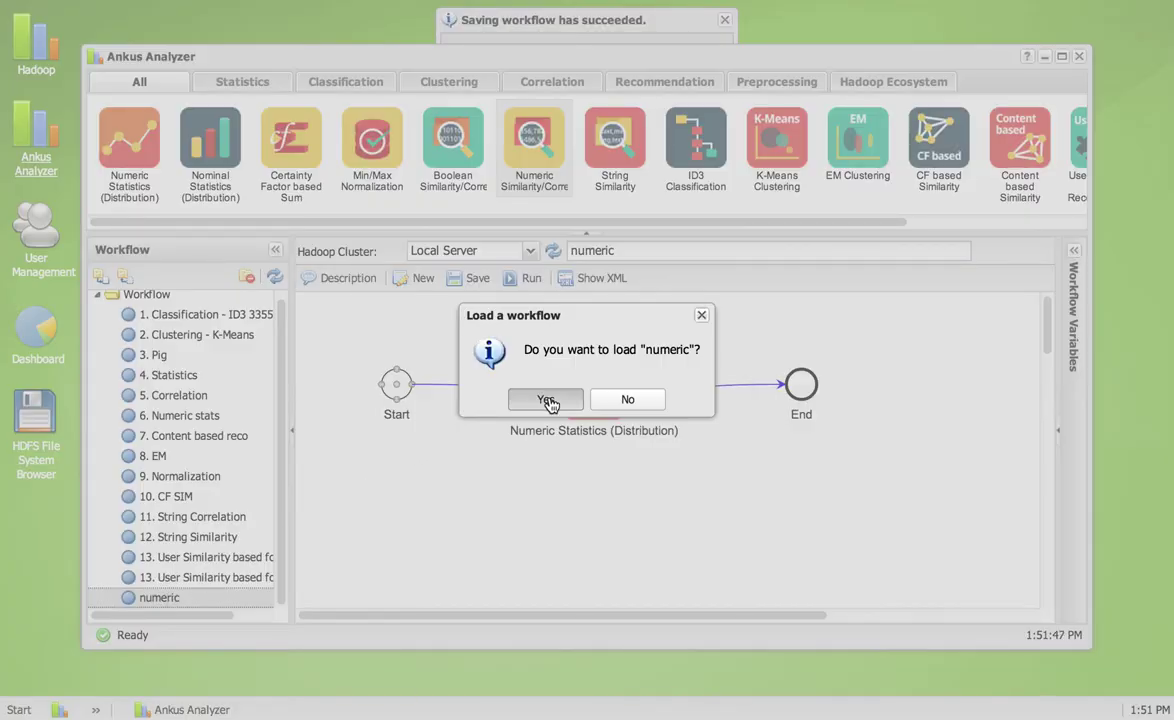
pyautogui.doubleClick(612, 396)
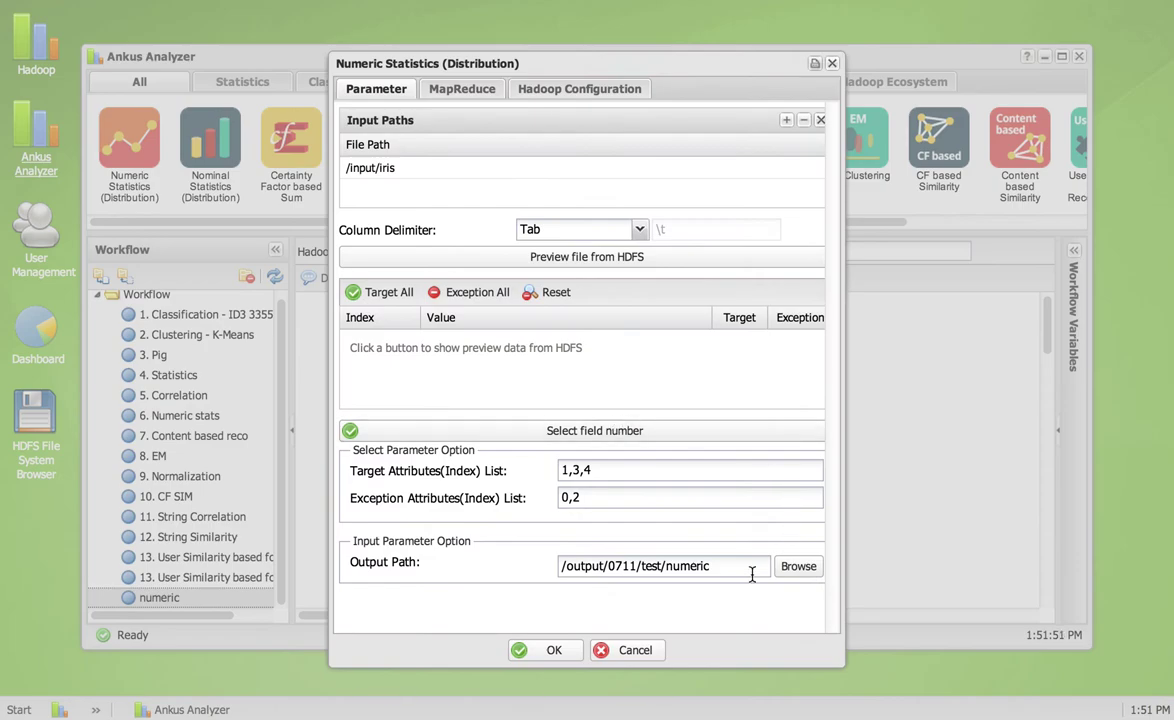
pyautogui.click(630, 648)
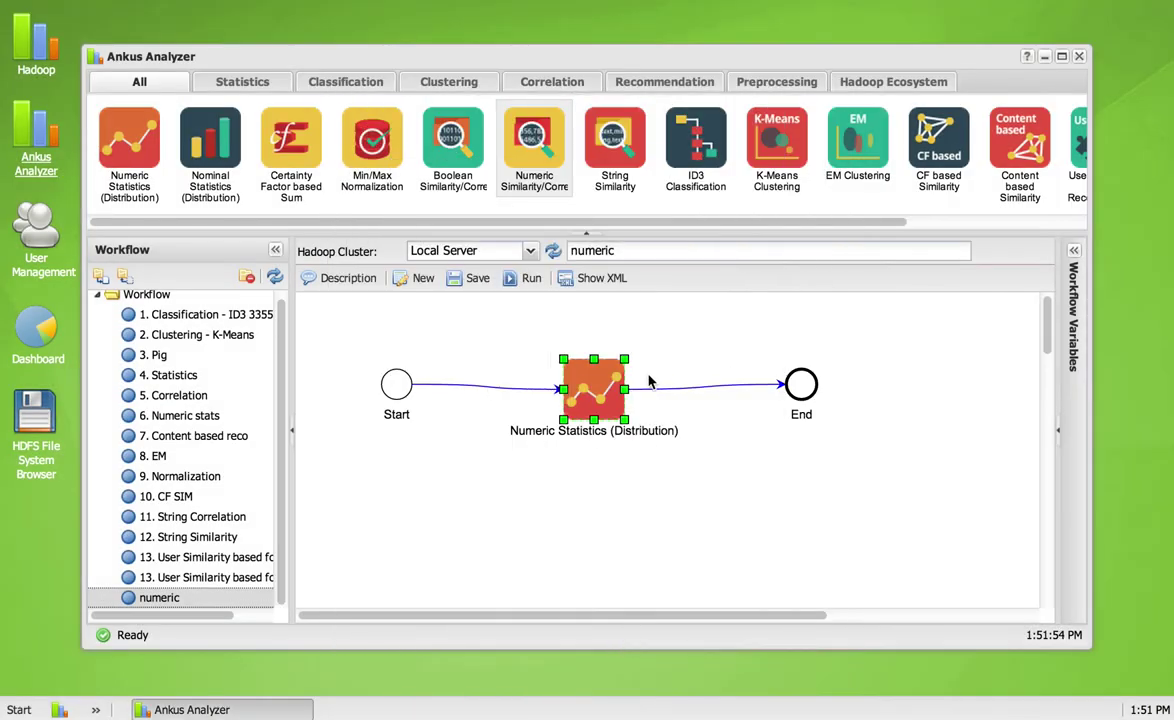
pyautogui.click(610, 284)
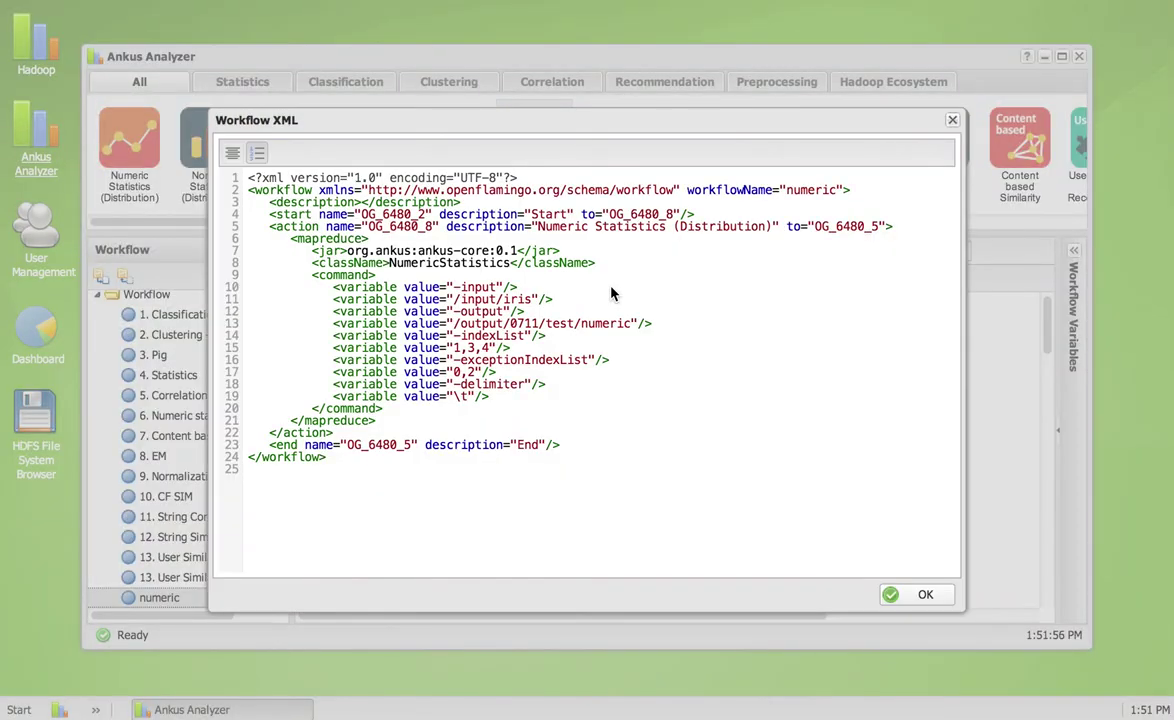
pyautogui.click(901, 597)
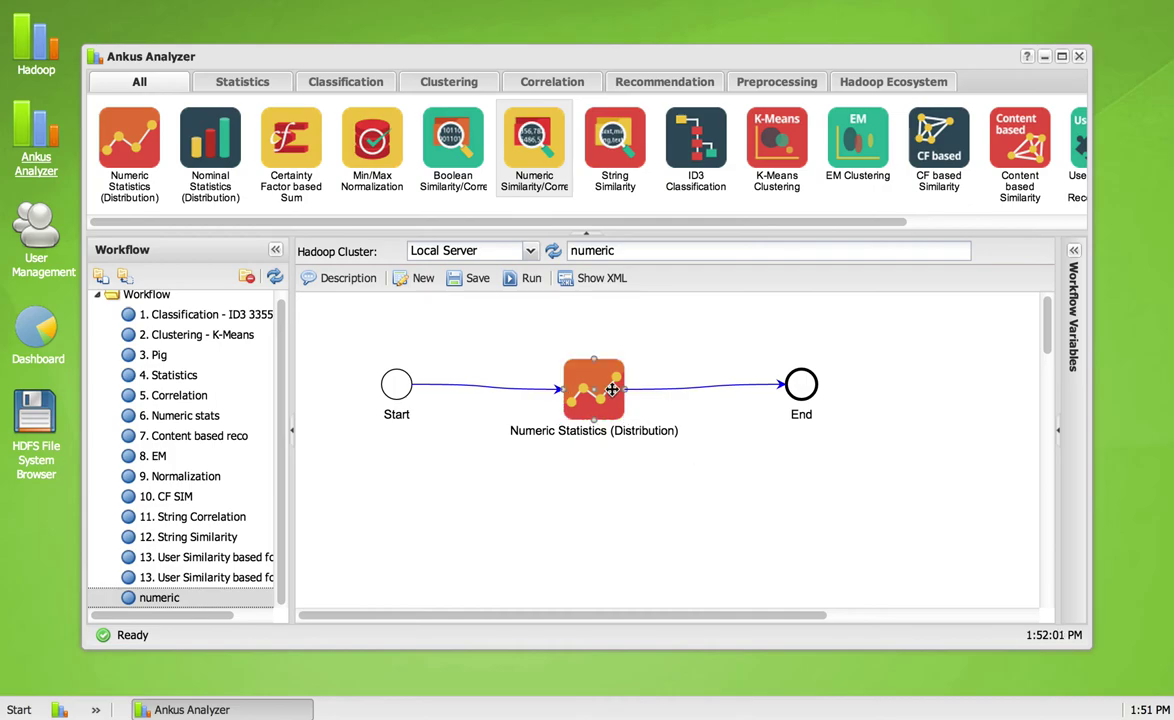
# - Run the numeric workflow, confirm execution, and open the Dashboard's job history
pyautogui.click(532, 279)
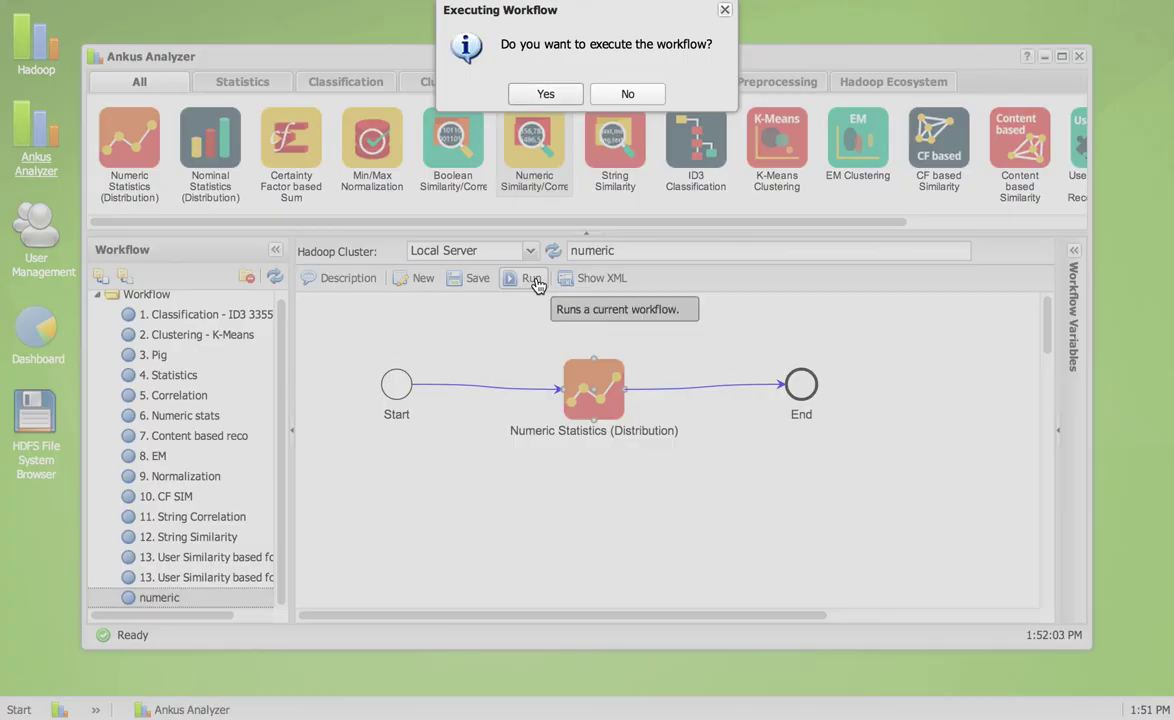
pyautogui.click(540, 91)
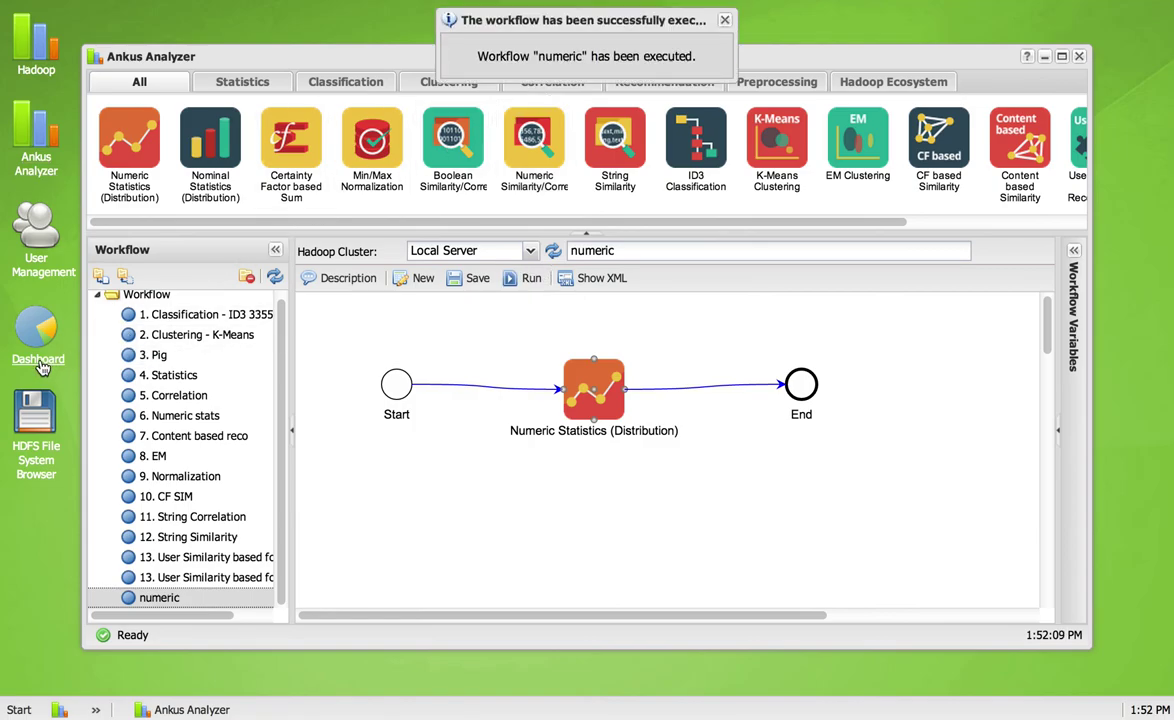
pyautogui.click(38, 359)
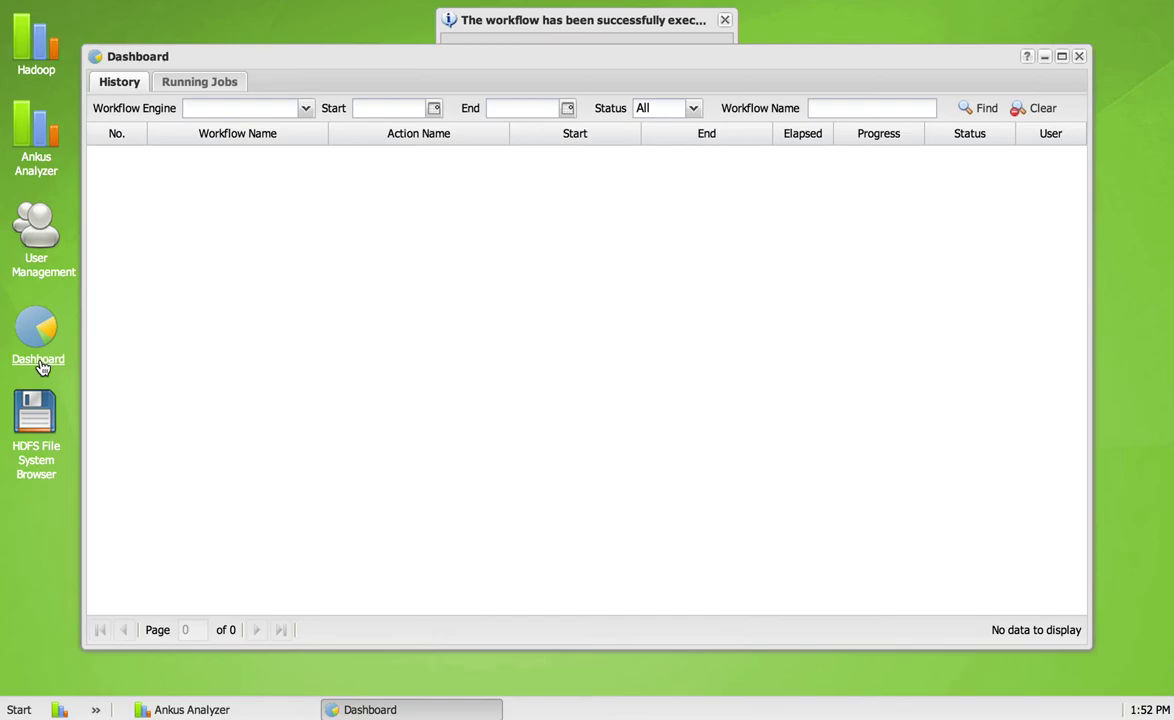
# - Show the Local Server job history in the Dashboard and select job 62, 'numeric'
pyautogui.click(305, 108)
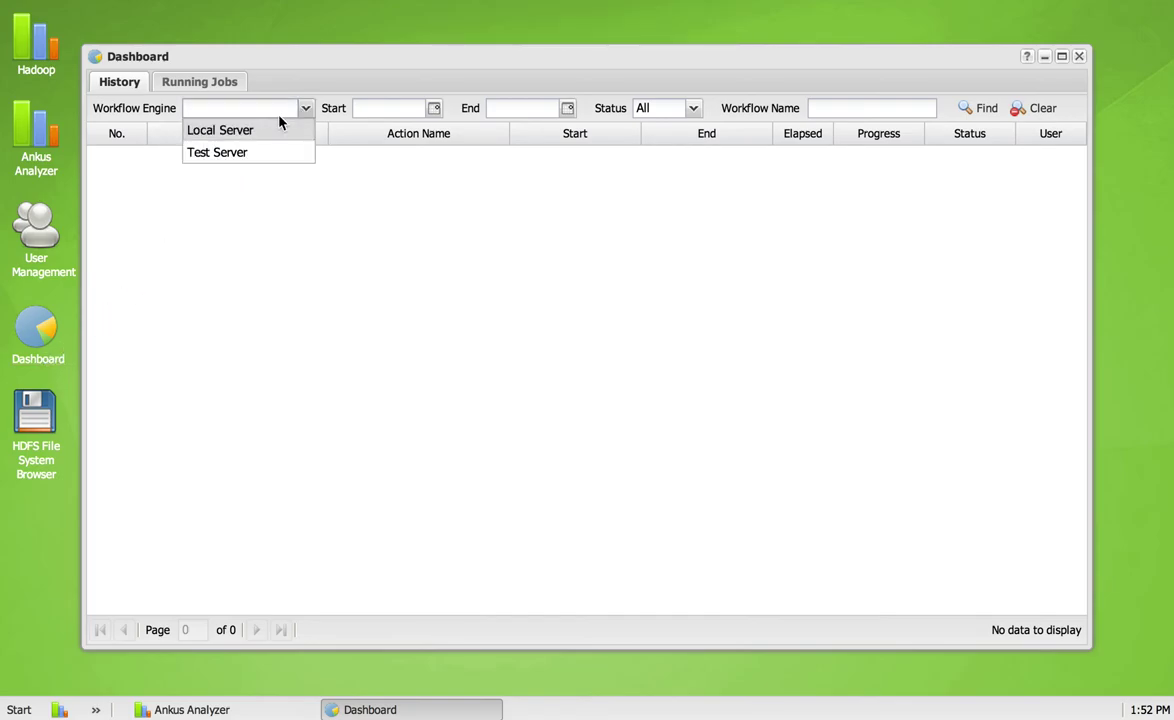
pyautogui.click(238, 131)
pyautogui.click(215, 159)
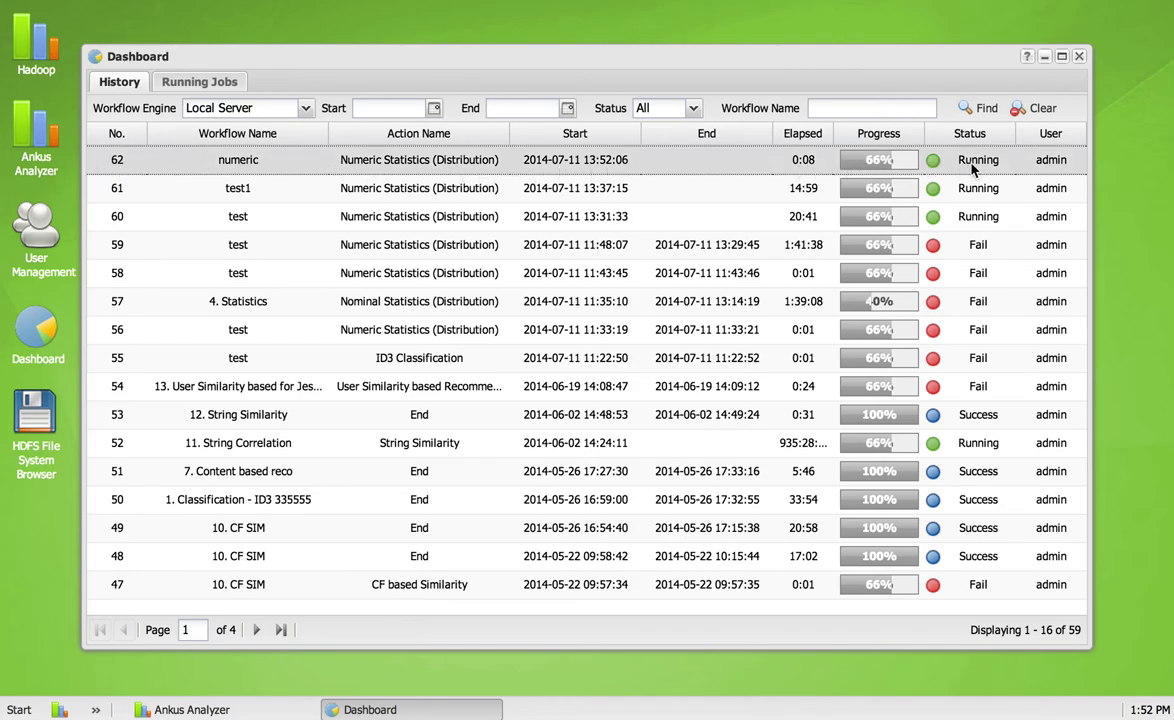
# - Review job 62's details, running at 66%, then minimize the Dashboard
pyautogui.doubleClick(352, 164)
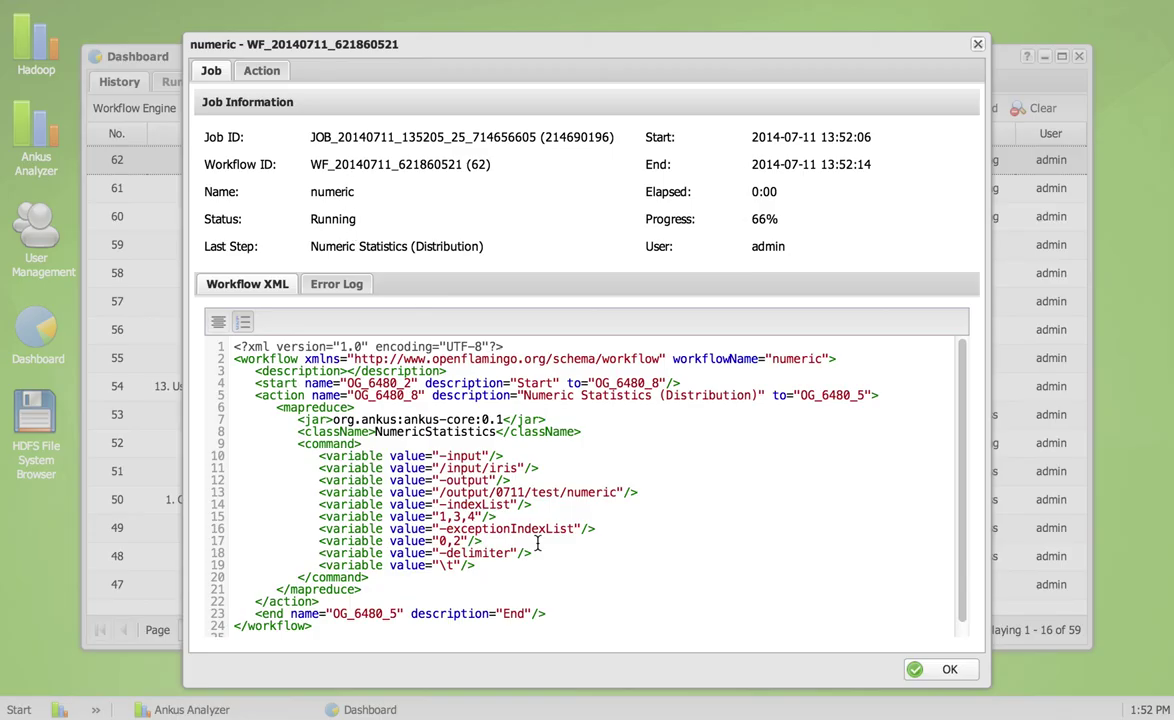
pyautogui.scroll(-1, 891, 480)
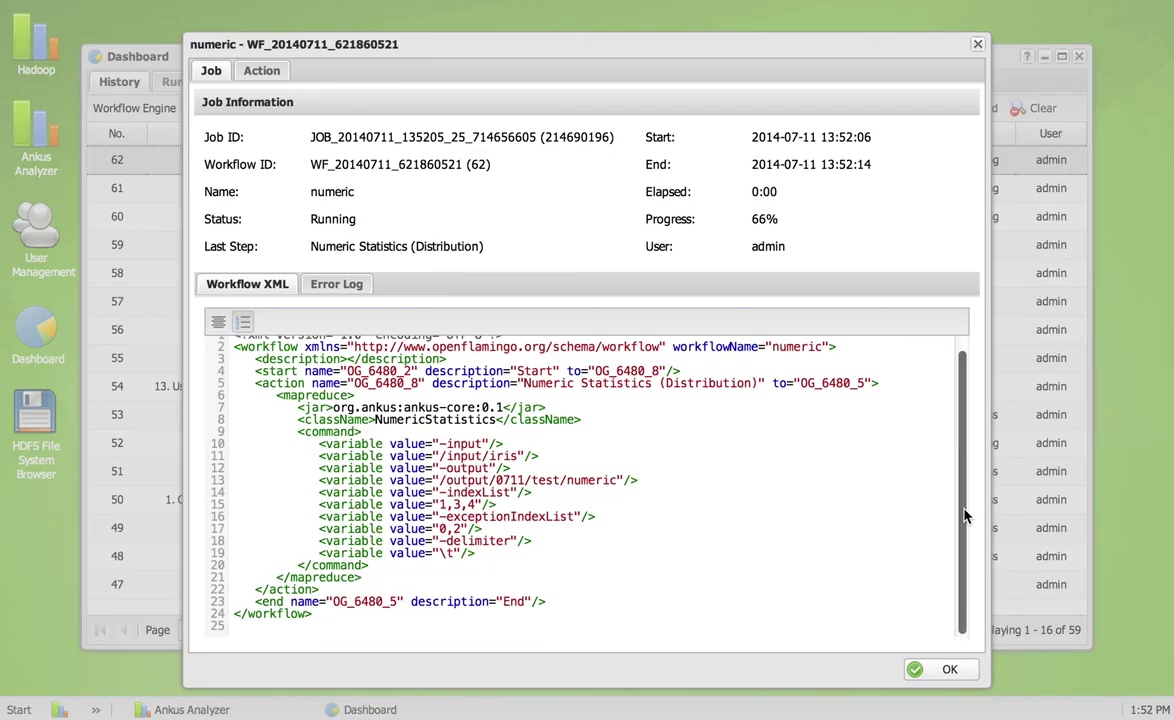
pyautogui.scroll(1, 893, 466)
pyautogui.scroll(-1, 893, 495)
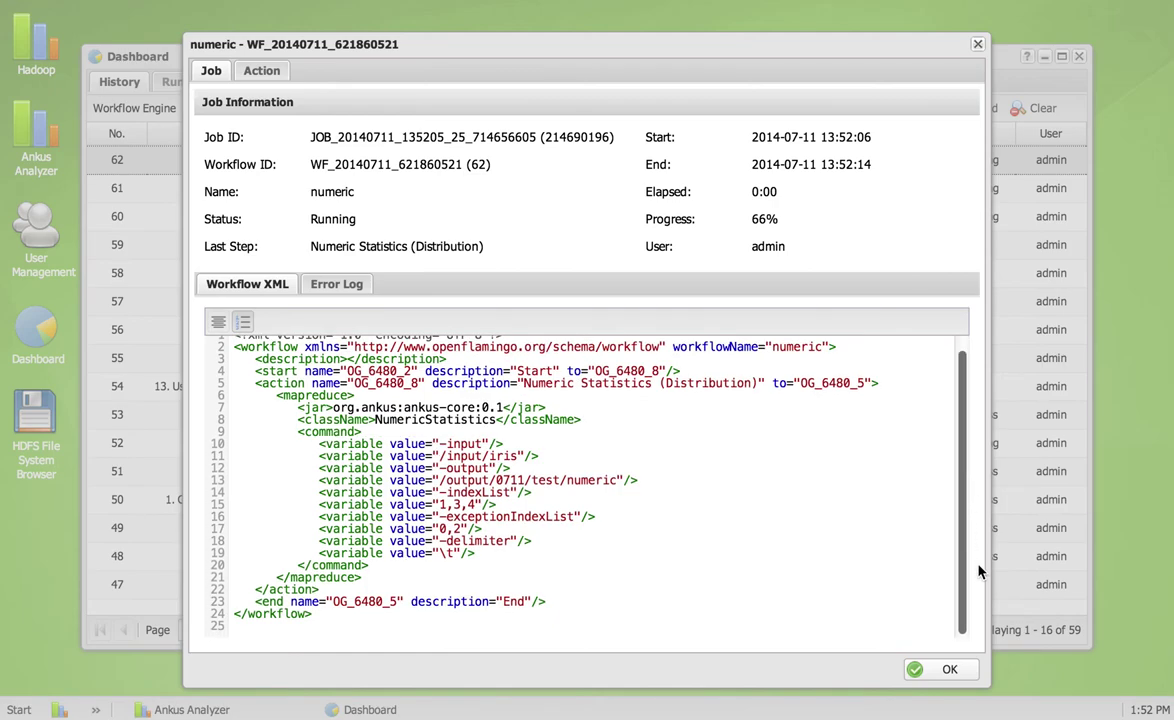
pyautogui.click(950, 670)
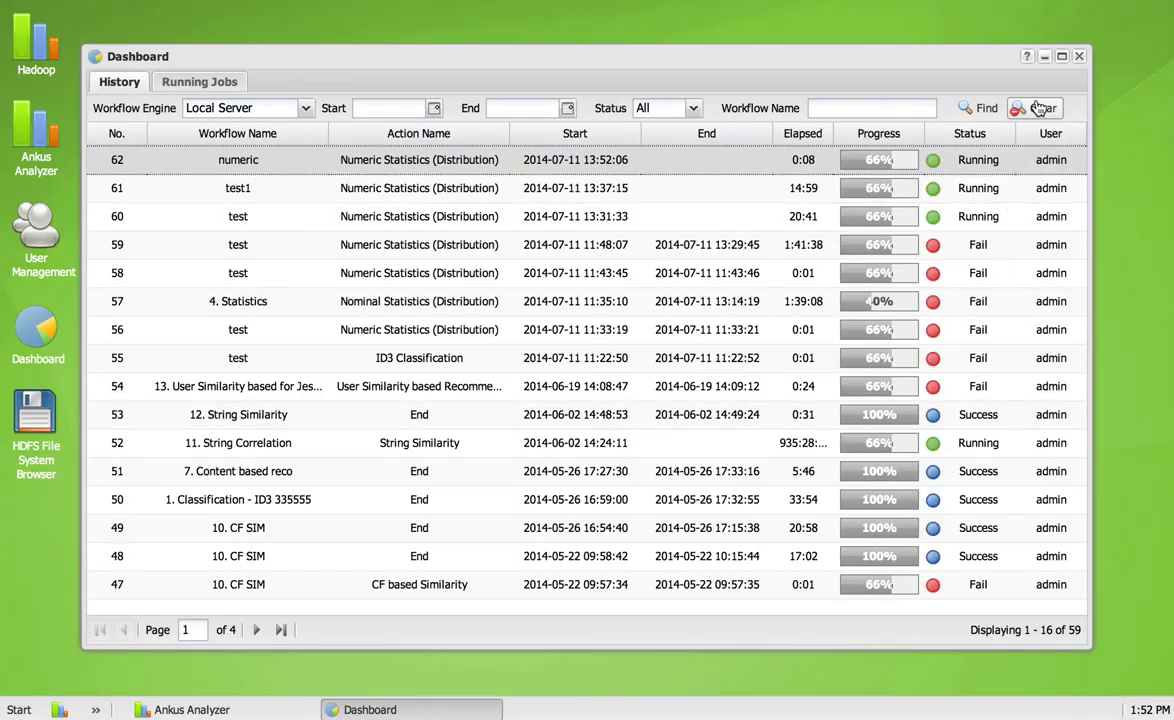
pyautogui.click(1044, 56)
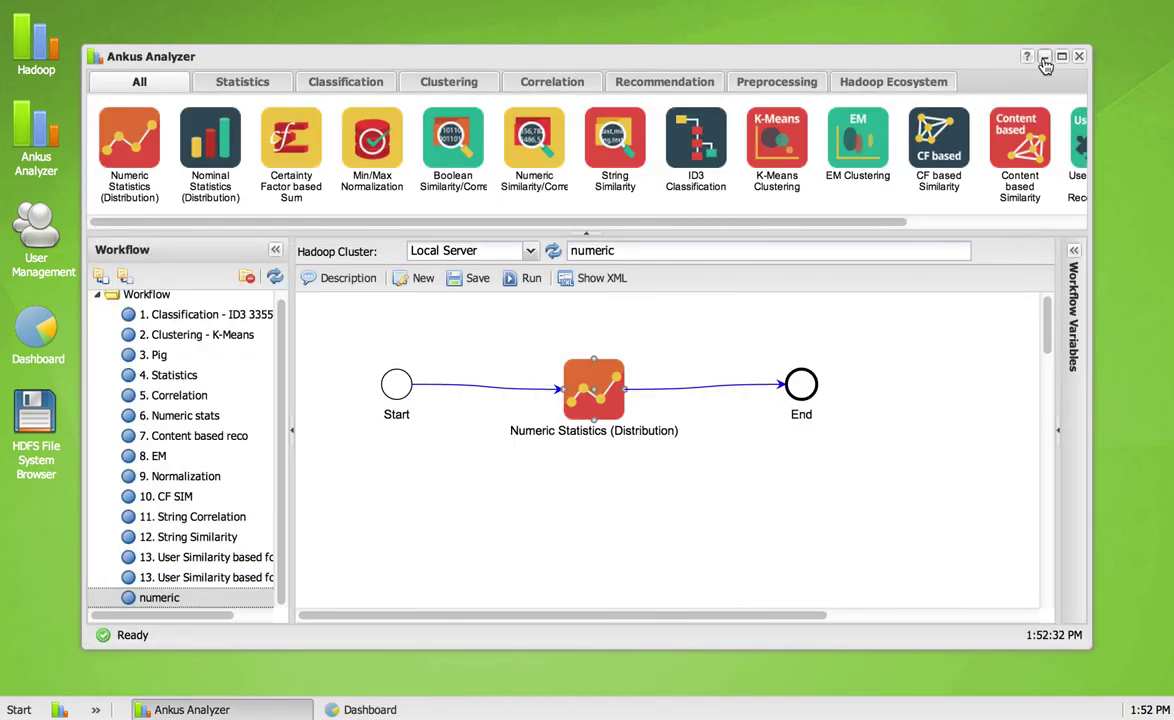
# - Minimize Ankus Analyzer and open Server Management from Start > Administration
pyautogui.click(1044, 57)
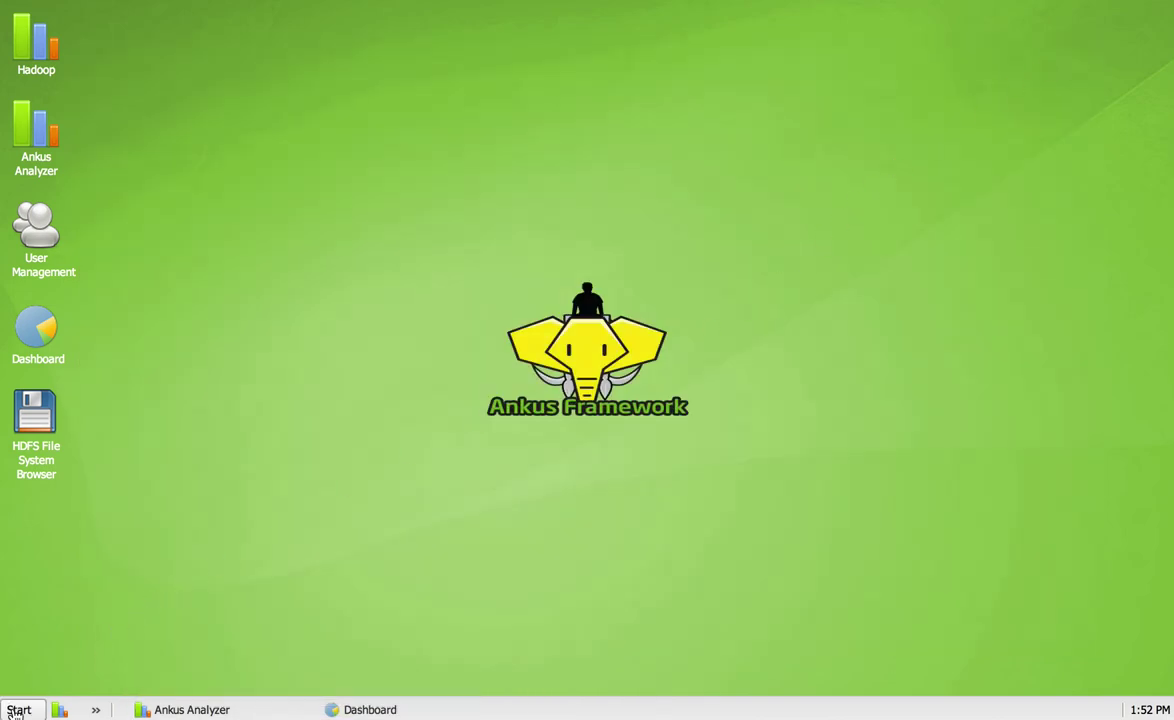
pyautogui.click(18, 710)
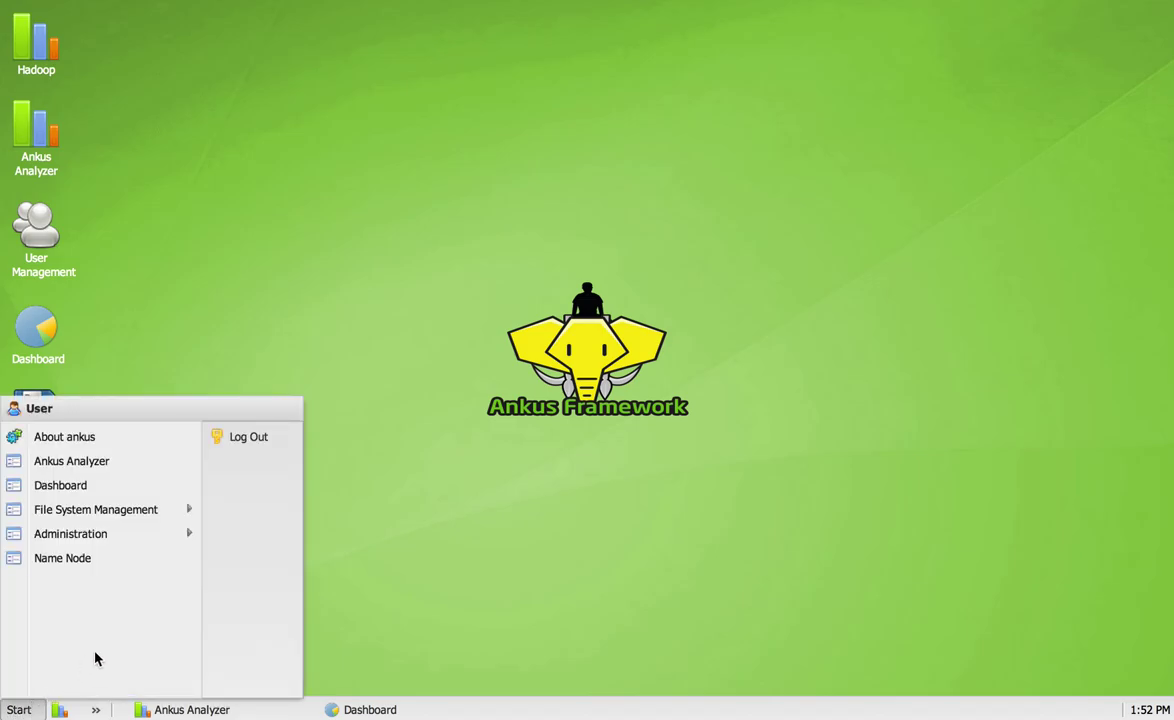
pyautogui.moveTo(160, 532)
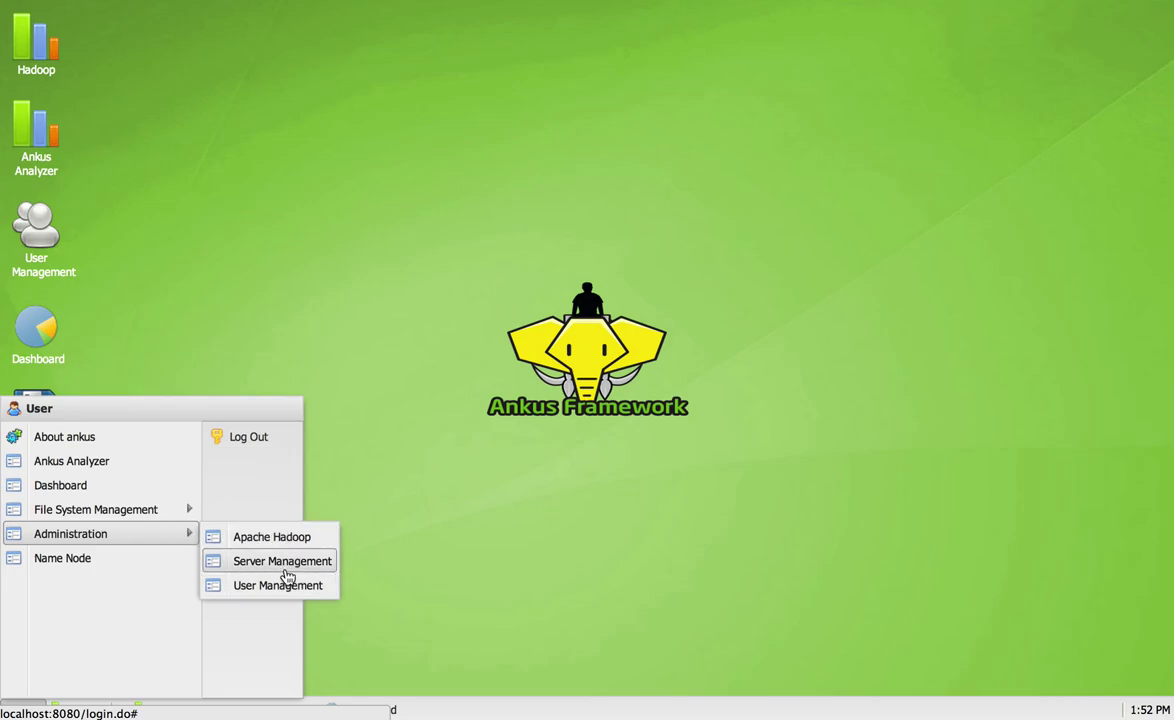
pyautogui.click(283, 561)
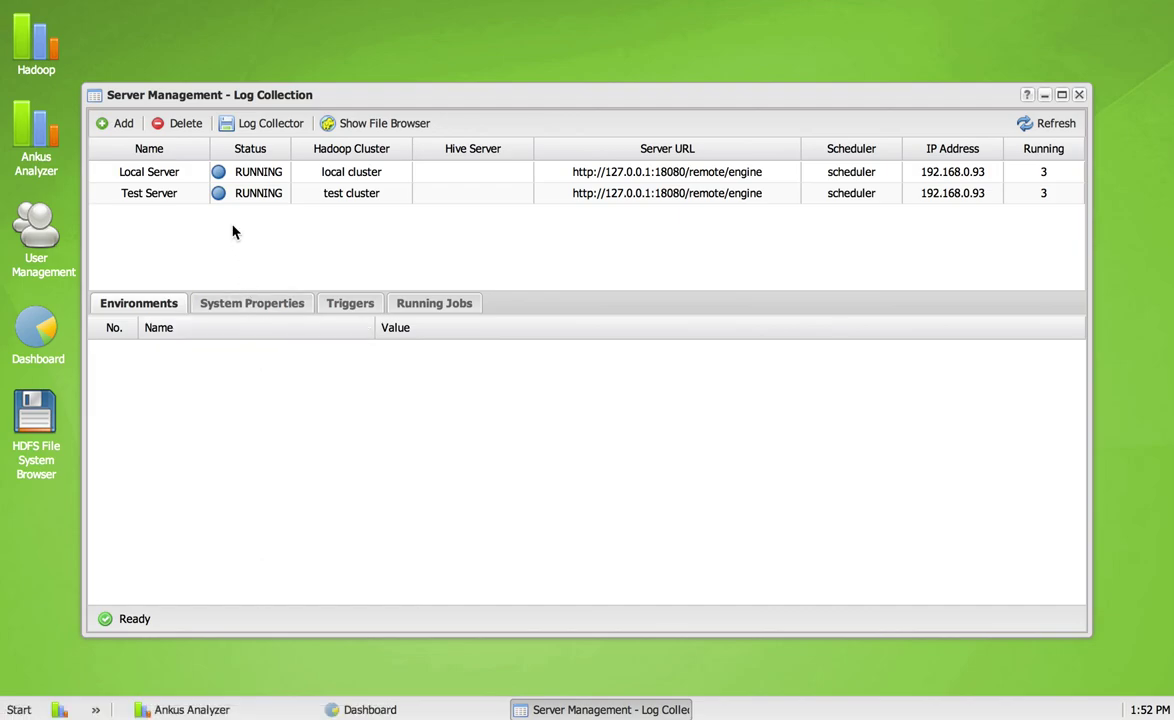
# - View the Local Server's environment variables, system properties, triggers and running jobs
pyautogui.click(168, 176)
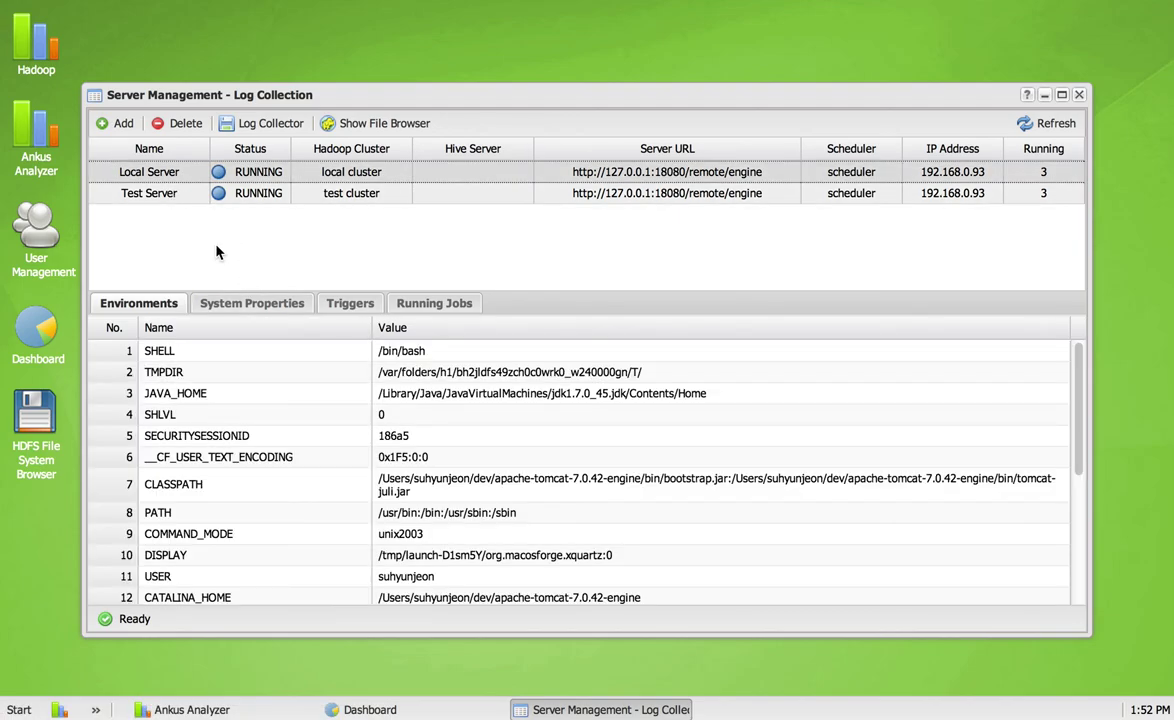
pyautogui.click(266, 305)
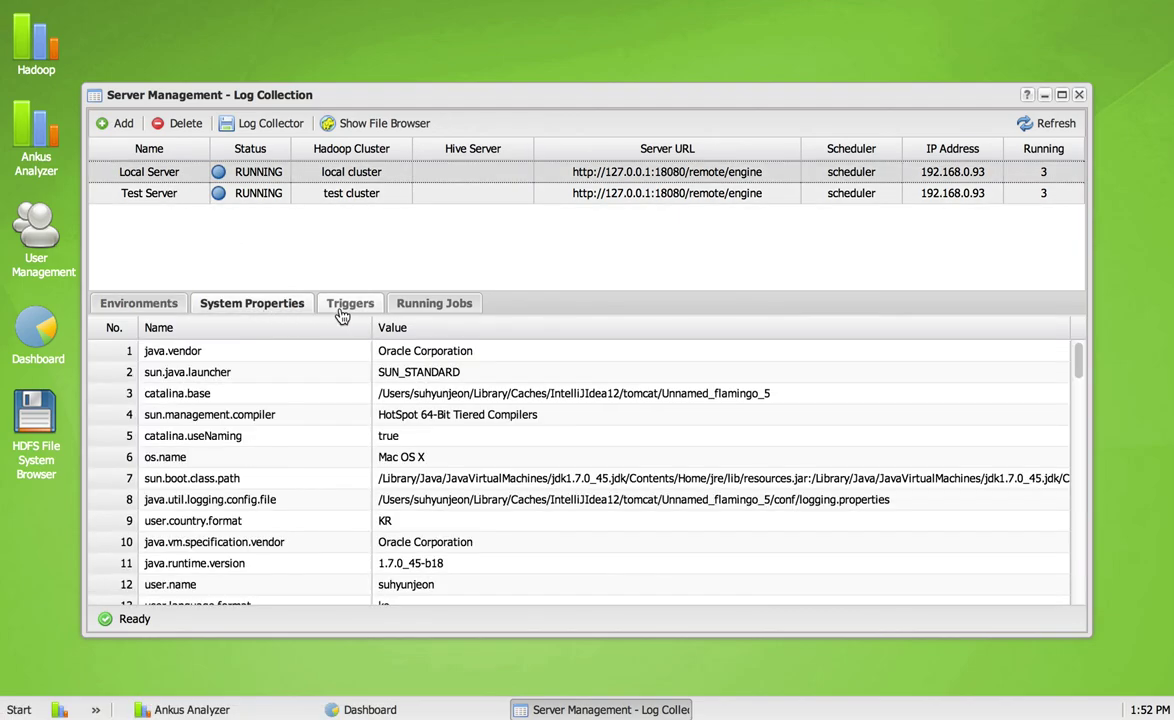
pyautogui.click(342, 314)
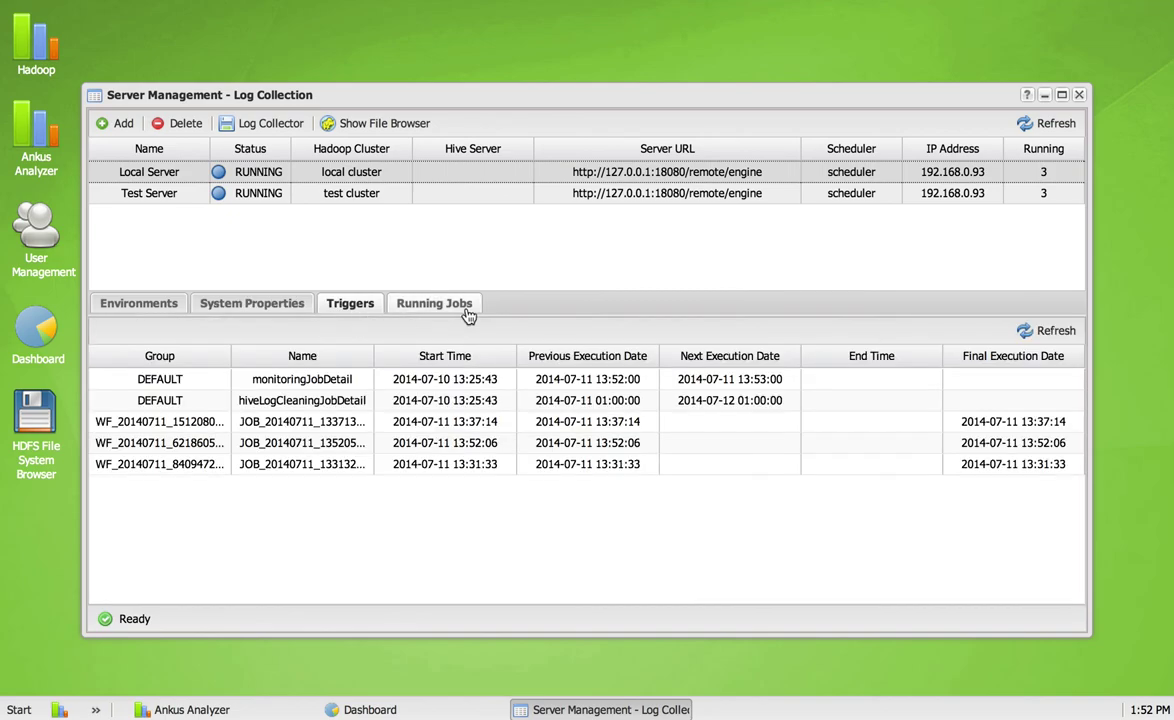
pyautogui.click(467, 315)
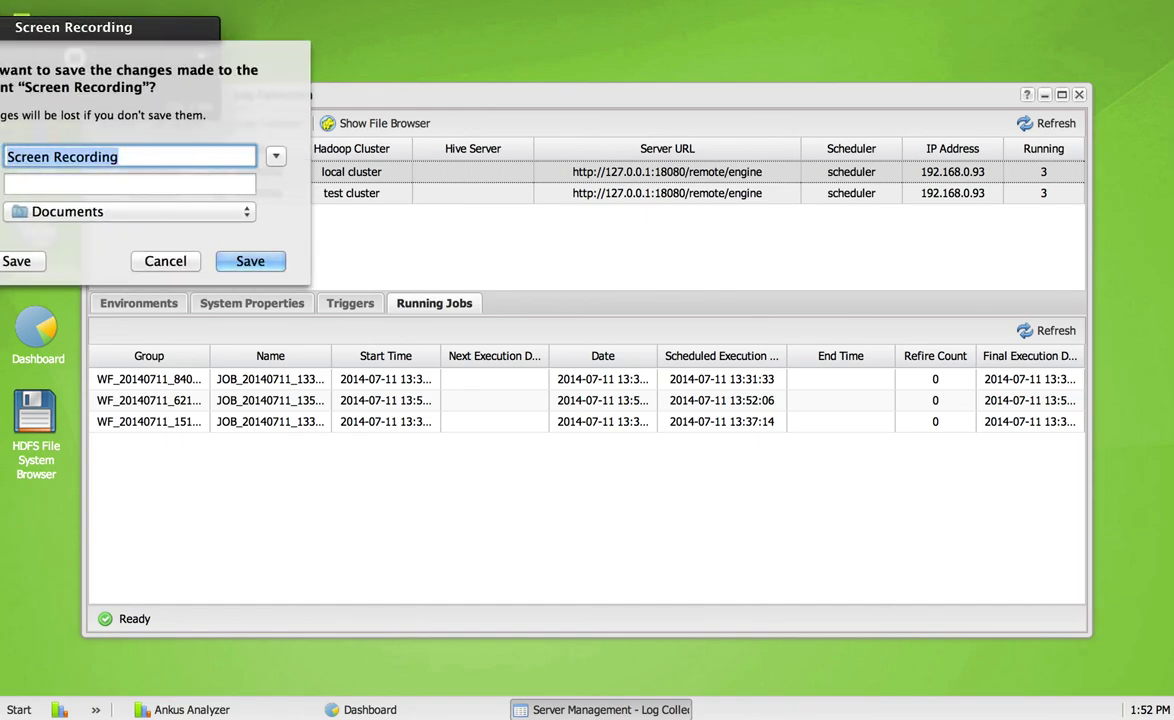
# - Save the screen recording under the name 'ankus'
pyautogui.write('ankus')
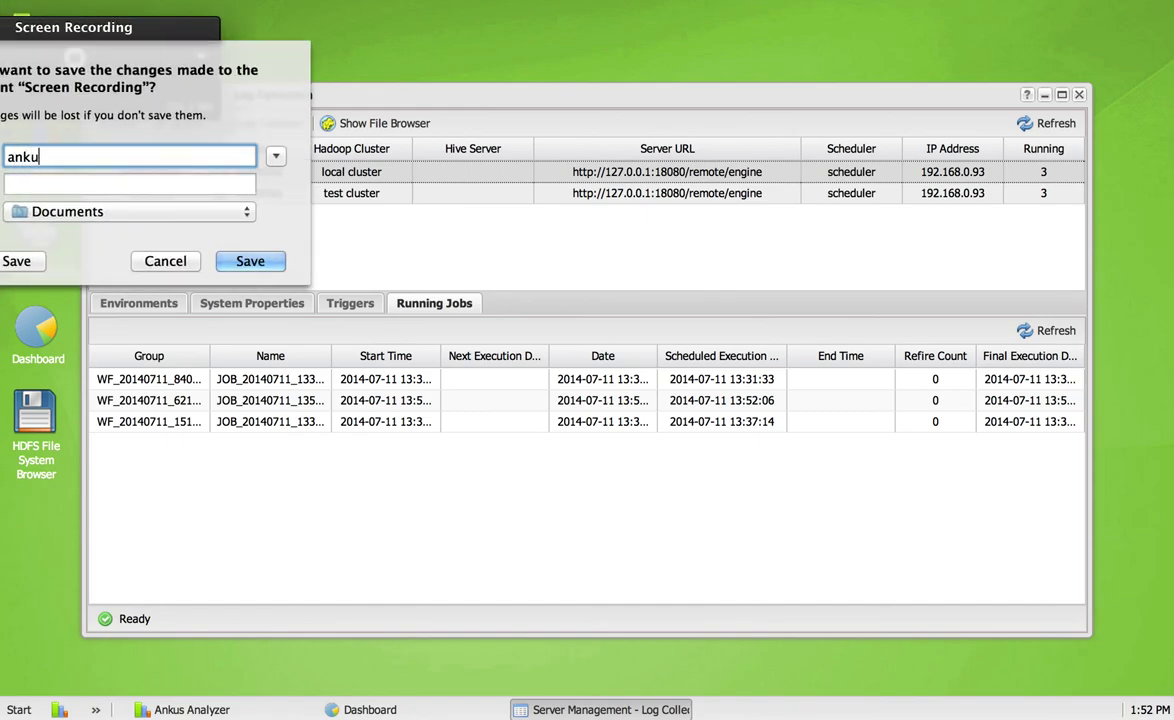
pyautogui.click(262, 271)
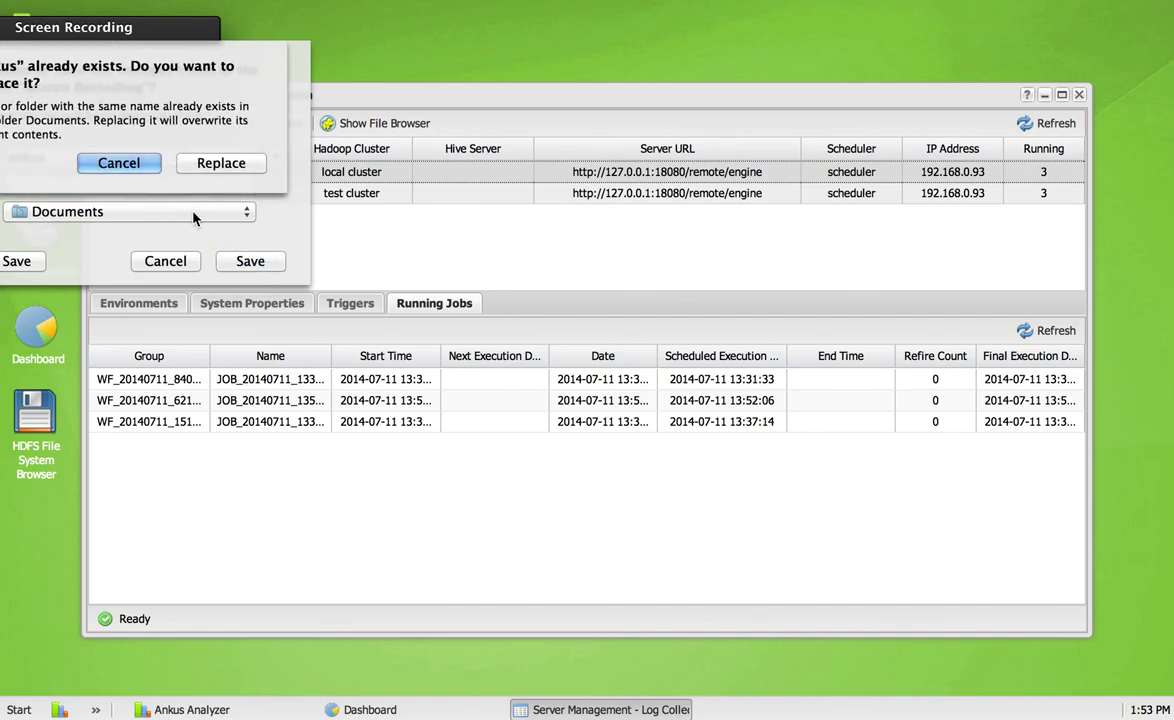